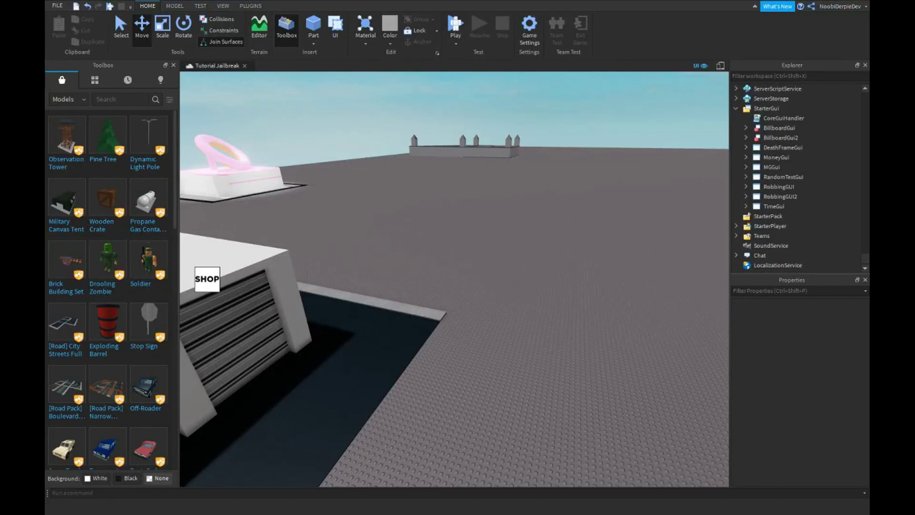
# - Orbit and zoom the viewport around the shop and bank, then frame the garage building
pyautogui.moveTo(383, 270); pyautogui.dragTo(407, 280, button='right')
pyautogui.press('w')
pyautogui.scroll(-6, 405, 275)
pyautogui.scroll(3, 405, 275)
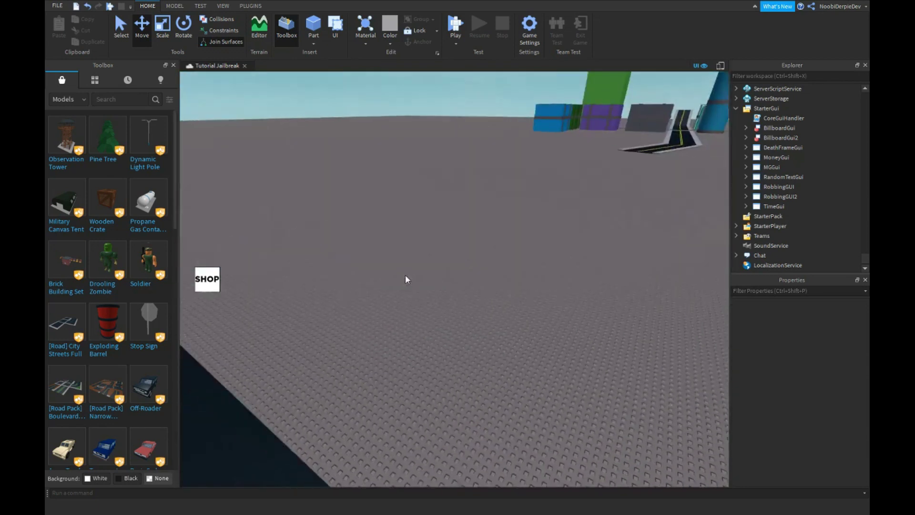
pyautogui.scroll(-6, 406, 279)
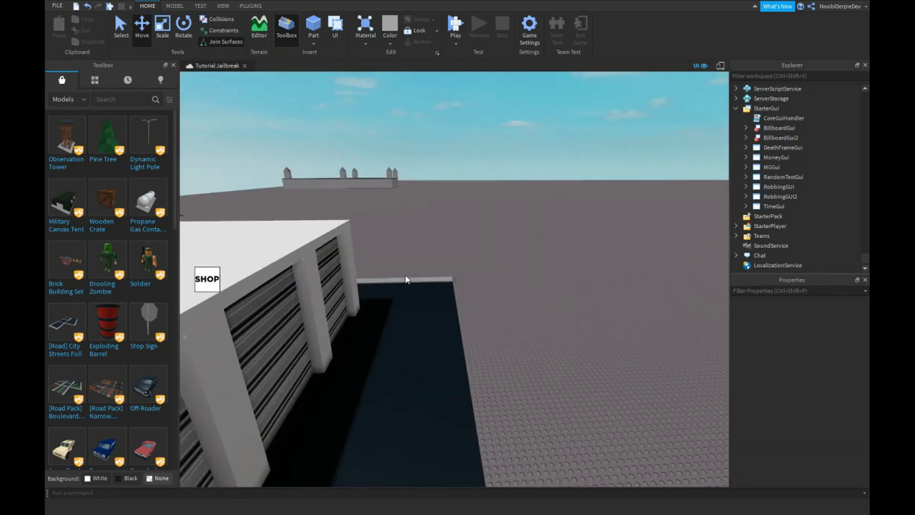
pyautogui.moveTo(408, 280); pyautogui.dragTo(405, 275, button='right')
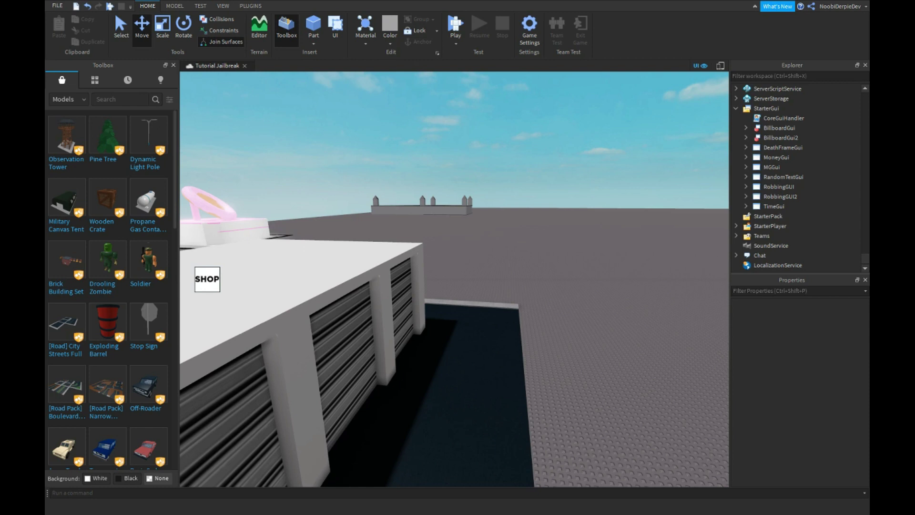
pyautogui.moveTo(480, 250); pyautogui.dragTo(462, 246, button='right')
pyautogui.click(436, 230)
pyautogui.press('f')
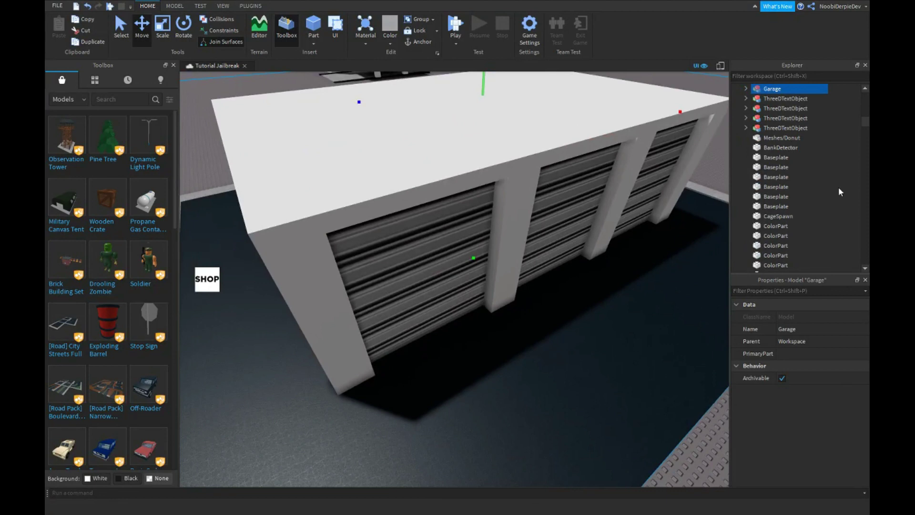
pyautogui.scroll(1, 805, 152)
# - Expand the Garage model in Explorer and select one of its parts
pyautogui.click(746, 118)
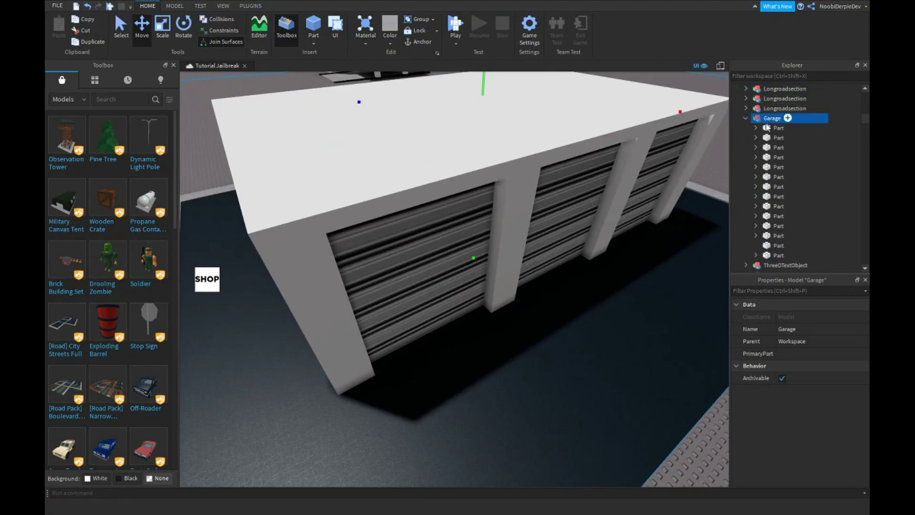
pyautogui.scroll(-1, 767, 127)
pyautogui.scroll(1, 743, 128)
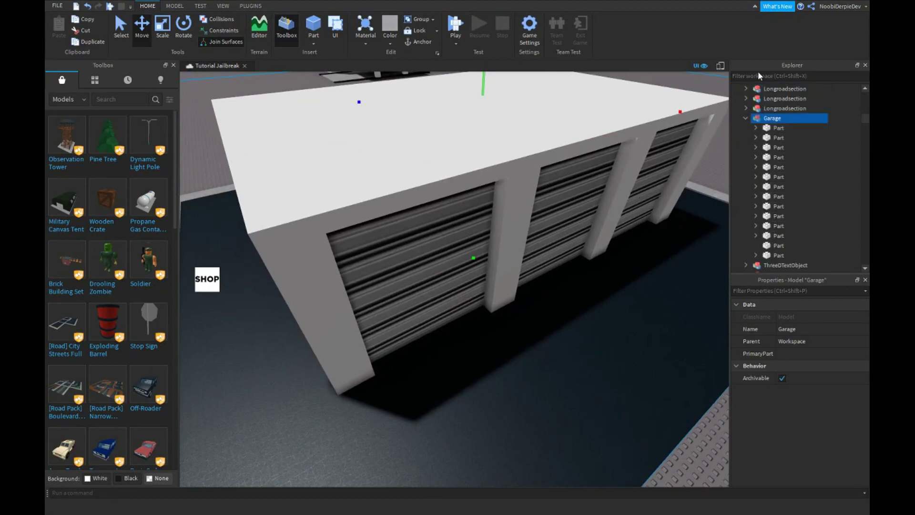
pyautogui.click(742, 128)
pyautogui.scroll(10, 739, 110)
# - Collapse Workspace and select the FlatCar model in ReplicatedStorage > Vehicles
pyautogui.click(736, 90)
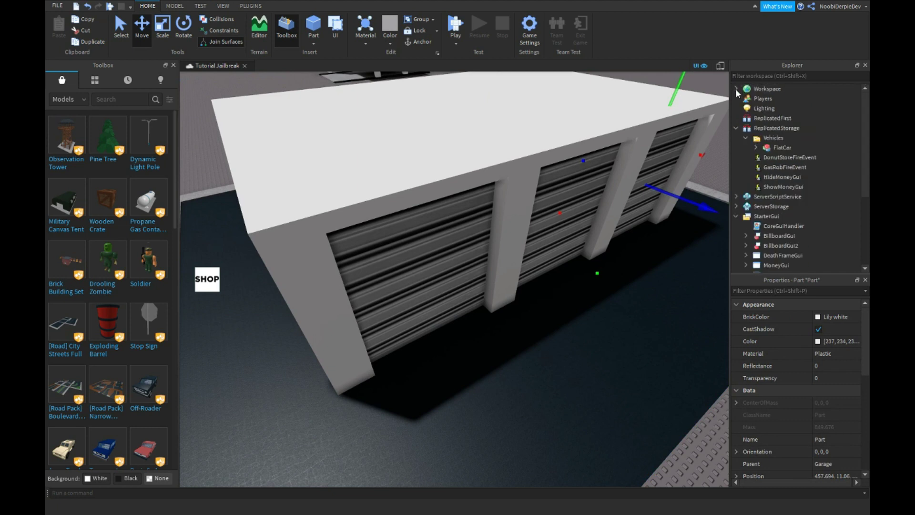
pyautogui.click(777, 129)
pyautogui.click(769, 137)
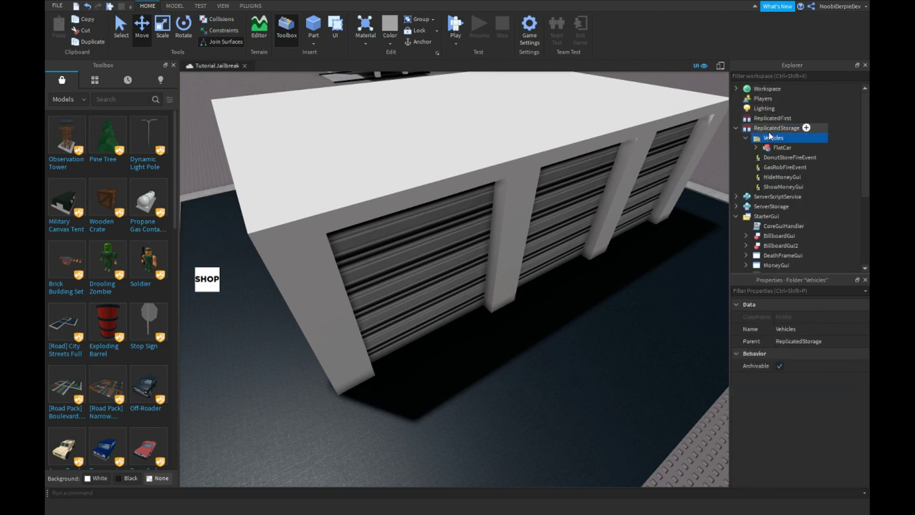
pyautogui.click(769, 131)
pyautogui.click(770, 138)
pyautogui.click(774, 148)
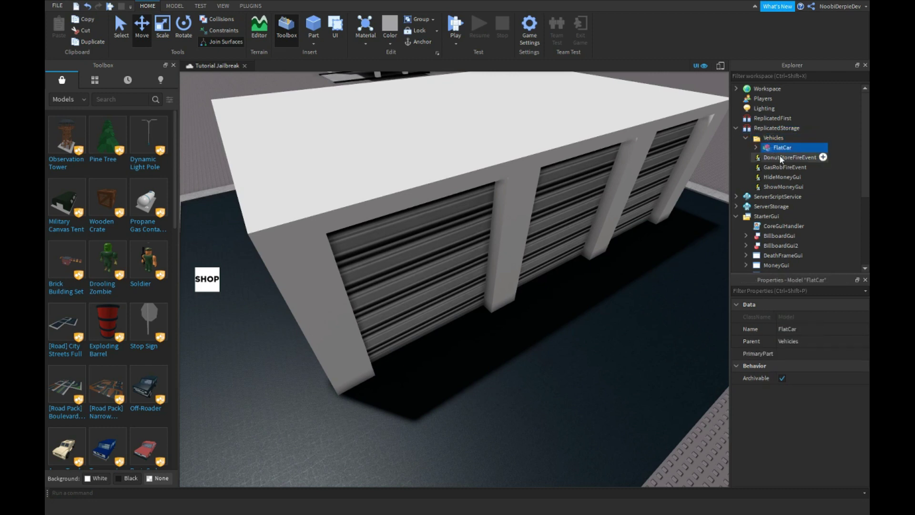
# - Expand MGGui under StarterGui and select it
pyautogui.scroll(-2, 797, 211)
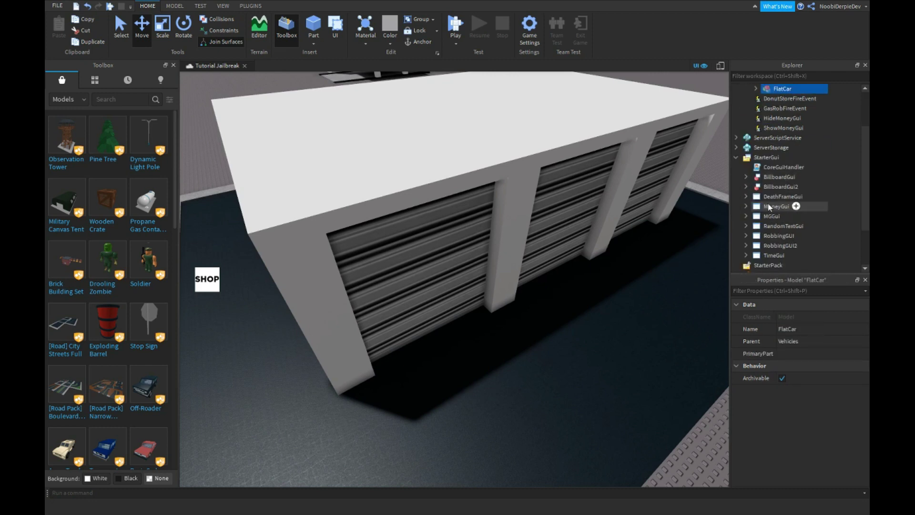
pyautogui.click(746, 216)
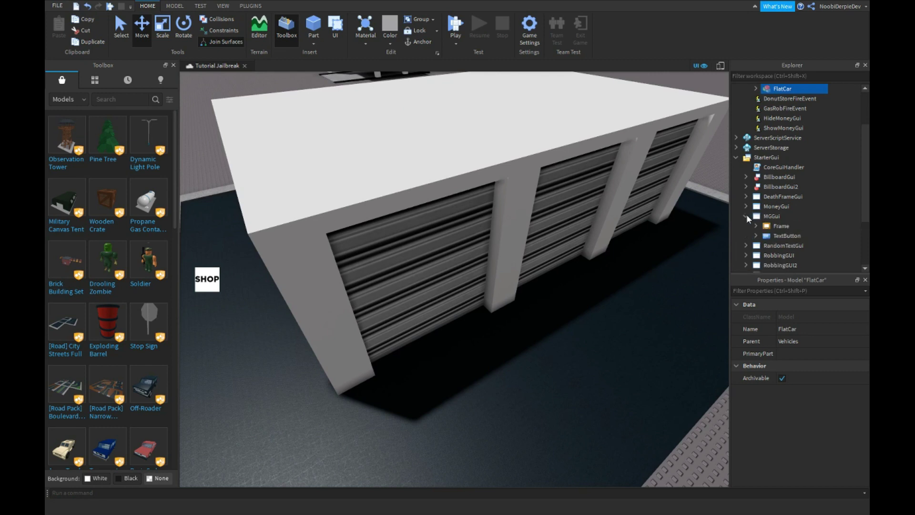
pyautogui.click(755, 217)
# - Delete the old MGGui, duplicate MoneyGui and rename the copy 'MGGui'
pyautogui.press('Delete')
pyautogui.click(764, 208)
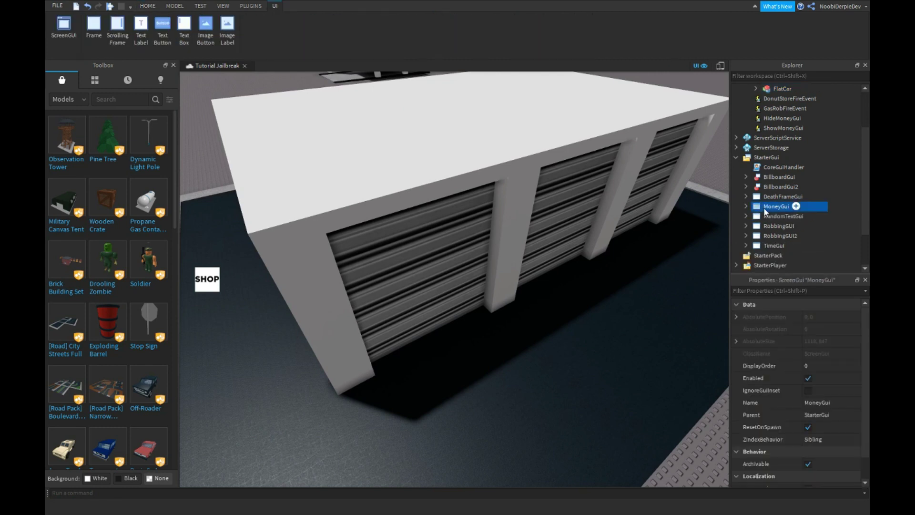
pyautogui.hotkey('ctrl', 'd')
pyautogui.click(765, 209)
pyautogui.click(765, 216)
pyautogui.press('F2')
pyautogui.write('MG')
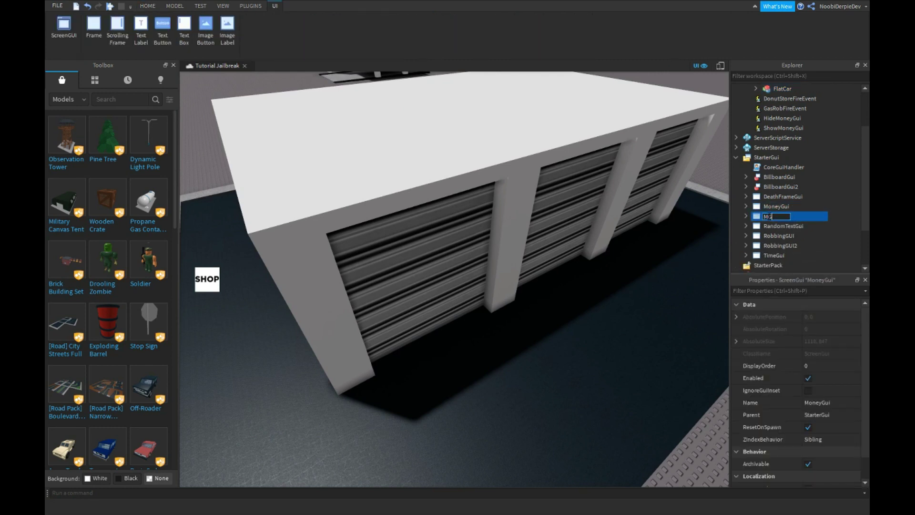
pyautogui.write('Gui')
pyautogui.press('Return')
# - Give the MGGui Frame a pink BackgroundColor3 of (234, 69, 255)
pyautogui.click(747, 217)
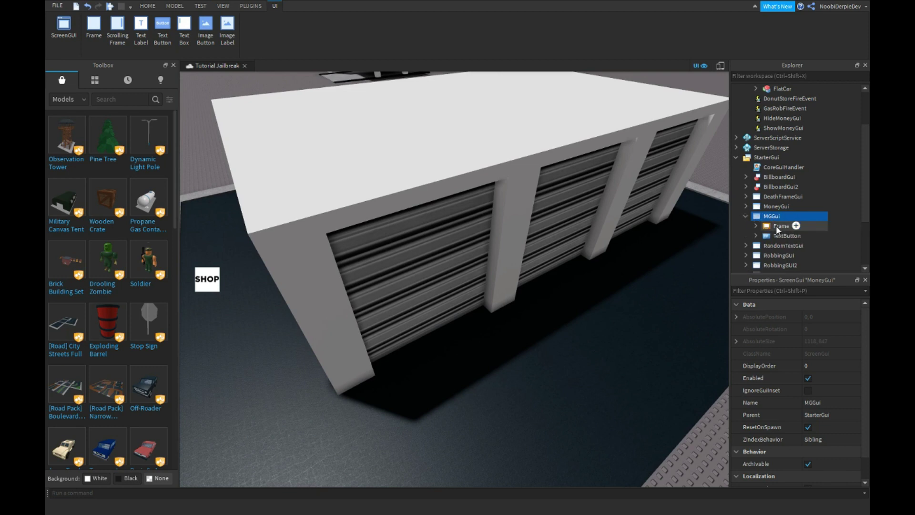
pyautogui.click(777, 226)
pyautogui.click(815, 403)
pyautogui.click(369, 217)
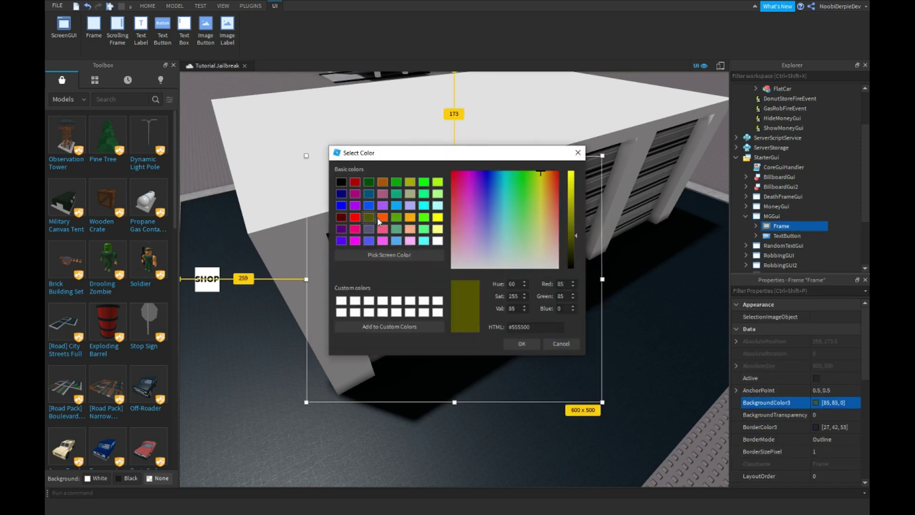
pyautogui.click(382, 217)
pyautogui.click(410, 218)
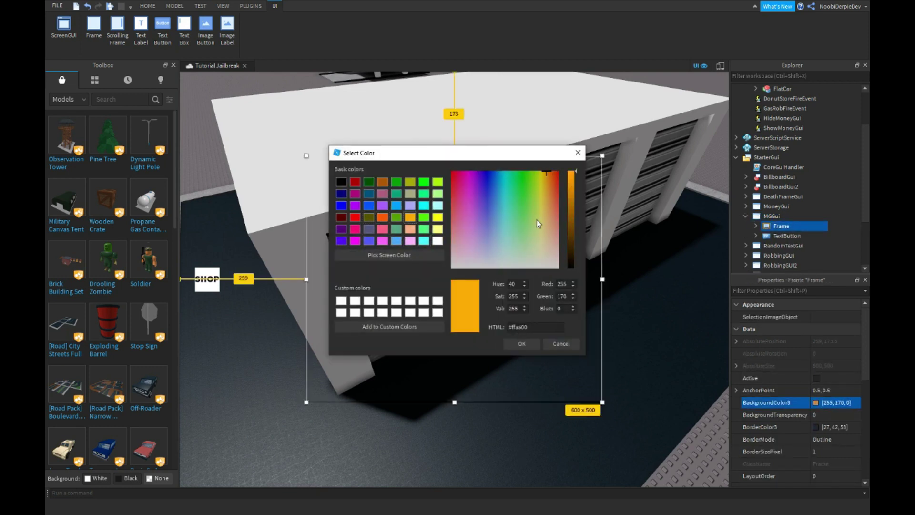
pyautogui.click(382, 205)
pyautogui.click(473, 197)
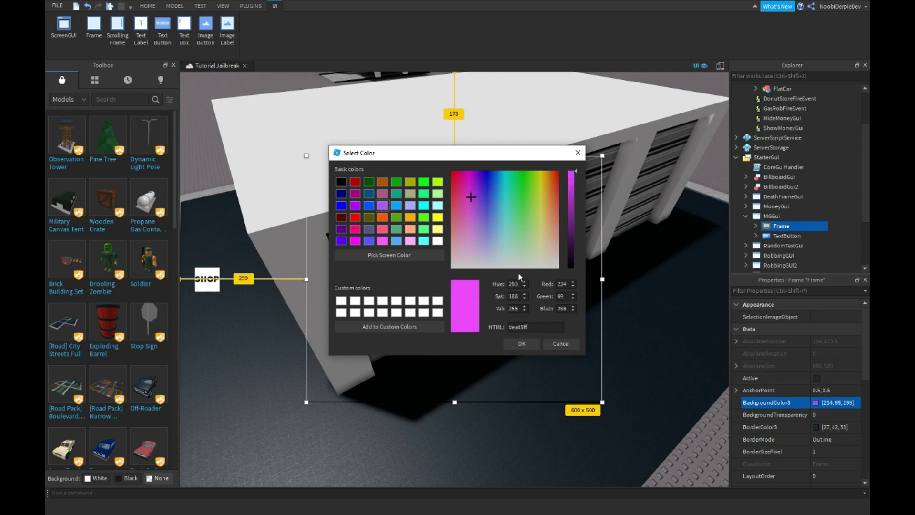
pyautogui.click(522, 344)
pyautogui.scroll(-3, 774, 341)
# - Resize the frame to {0,600},{0,200}, set Position Y scale 0.2, and make it visible
pyautogui.click(832, 366)
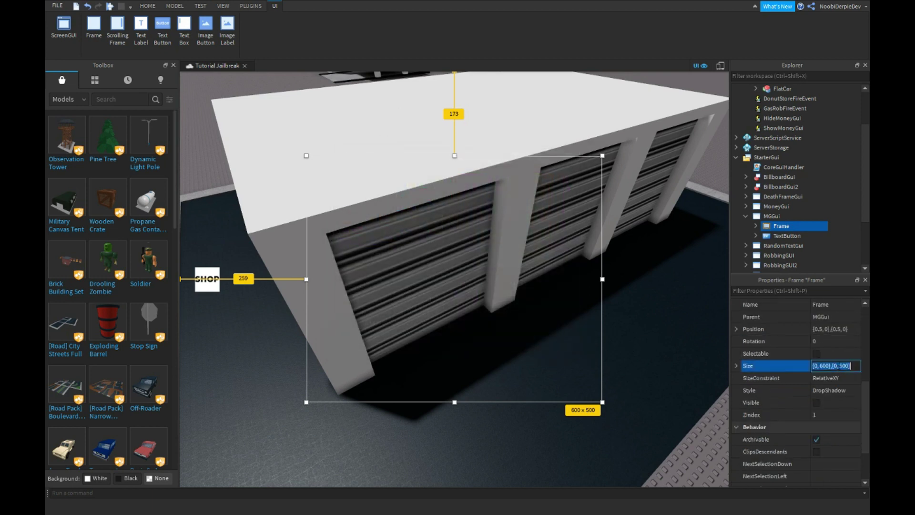
pyautogui.doubleClick(843, 365)
pyautogui.write('200')
pyautogui.press('Return')
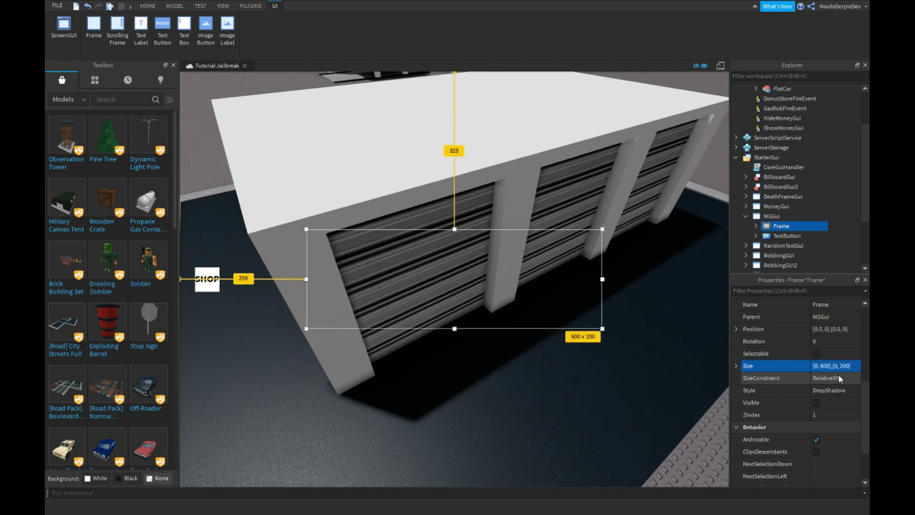
pyautogui.click(832, 330)
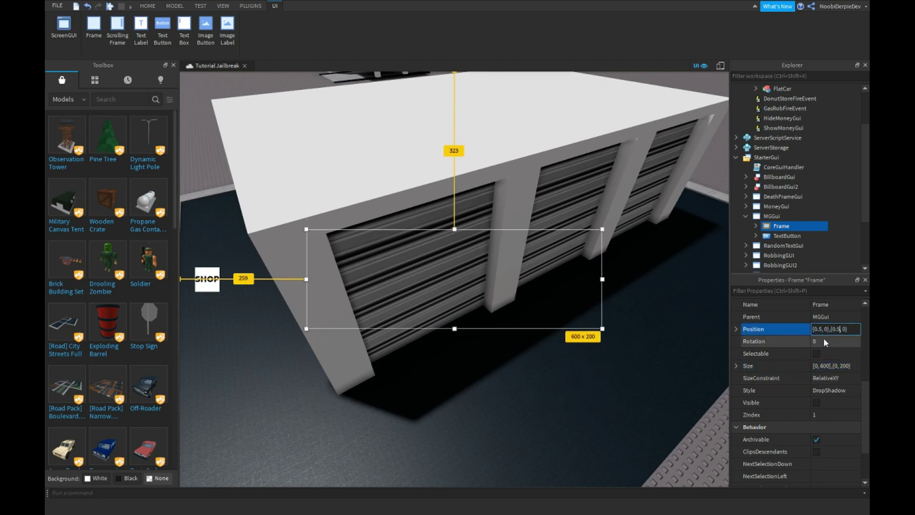
pyautogui.write('2')
pyautogui.press('Return')
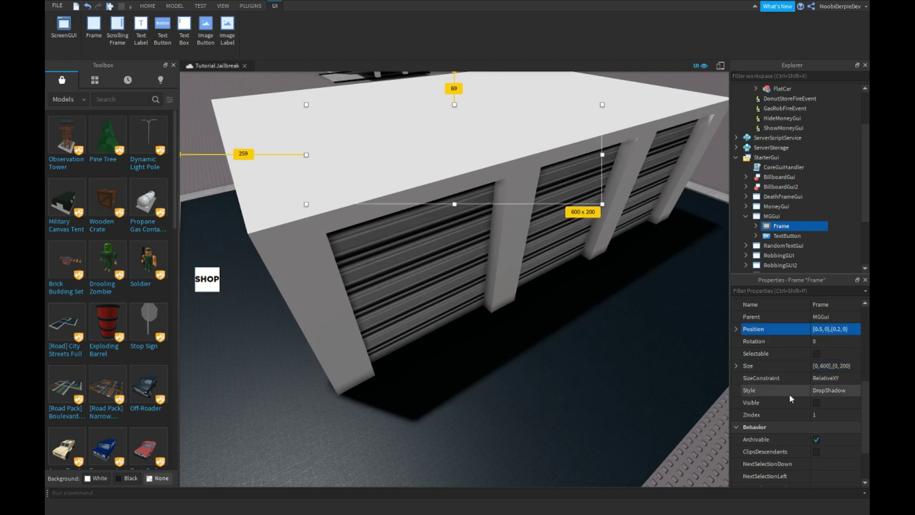
pyautogui.click(824, 402)
pyautogui.click(818, 403)
pyautogui.click(817, 403)
# - Delete the Money, X and Title children from the Frame
pyautogui.moveTo(510, 260); pyautogui.dragTo(549, 252, button='right')
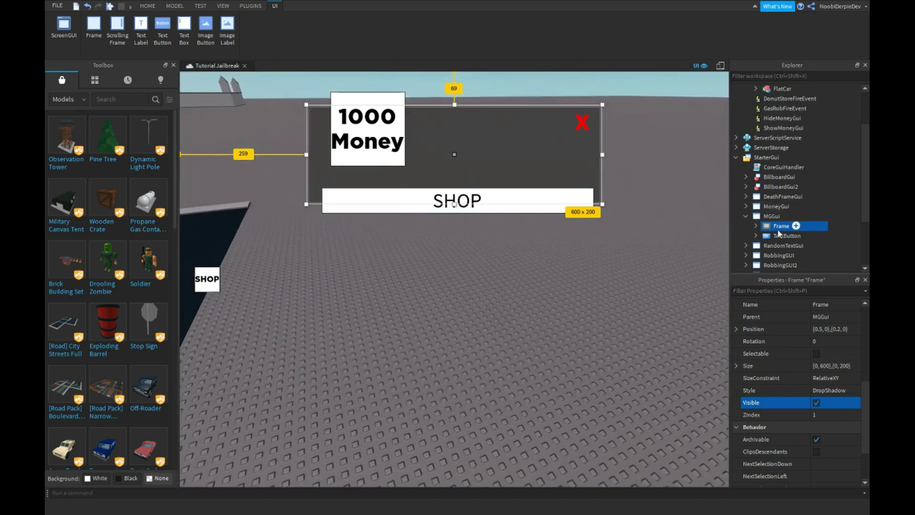
pyautogui.click(762, 228)
pyautogui.click(765, 229)
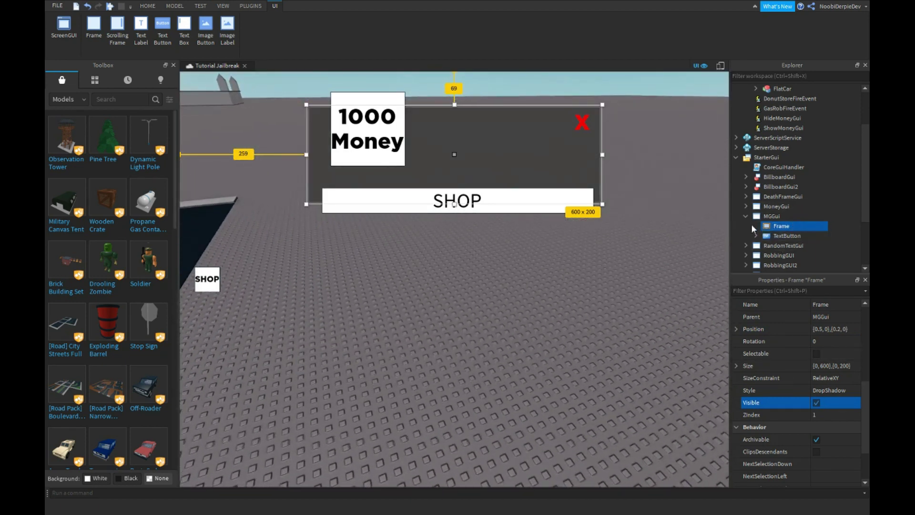
pyautogui.click(756, 226)
pyautogui.click(779, 255)
pyautogui.keyDown('shift'); pyautogui.click(779, 236); pyautogui.keyUp('shift')
pyautogui.press('Delete')
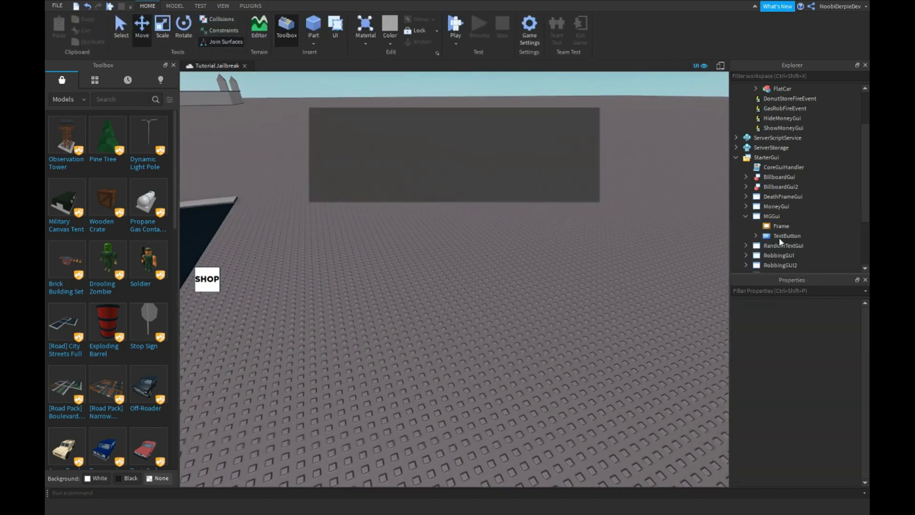
# - Set the empty Frame's Style to Custom so it shows solid pink
pyautogui.click(781, 226)
pyautogui.scroll(-5, 858, 414)
pyautogui.click(829, 353)
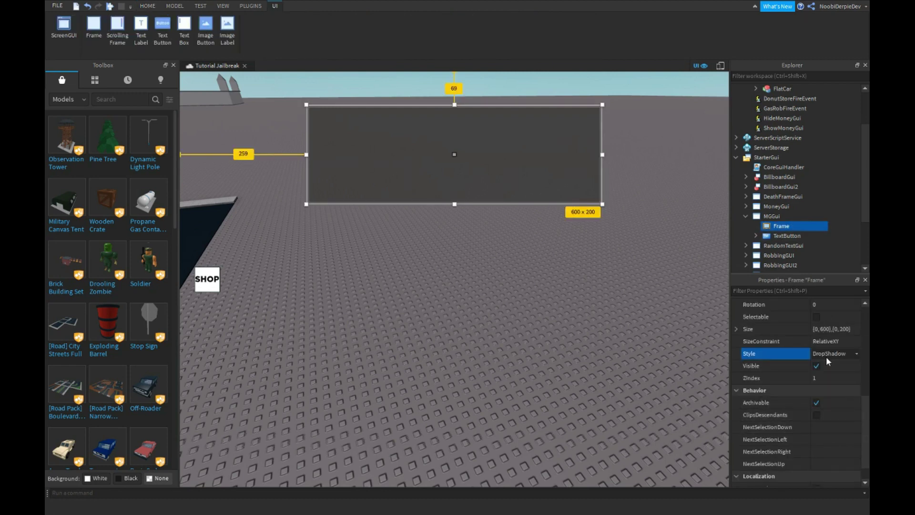
pyautogui.click(830, 384)
pyautogui.moveTo(616, 290); pyautogui.dragTo(572, 292, button='right')
pyautogui.scroll(3, 846, 362)
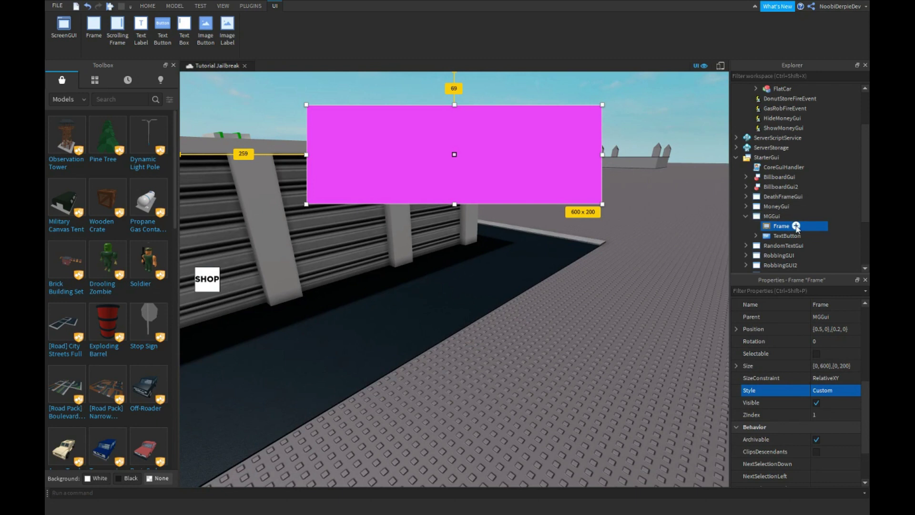
# - Insert a TextButton and move the SHOP button up to position {0.05,0},{0.4,0}
pyautogui.click(796, 227)
pyautogui.write('textbut')
pyautogui.press('Return')
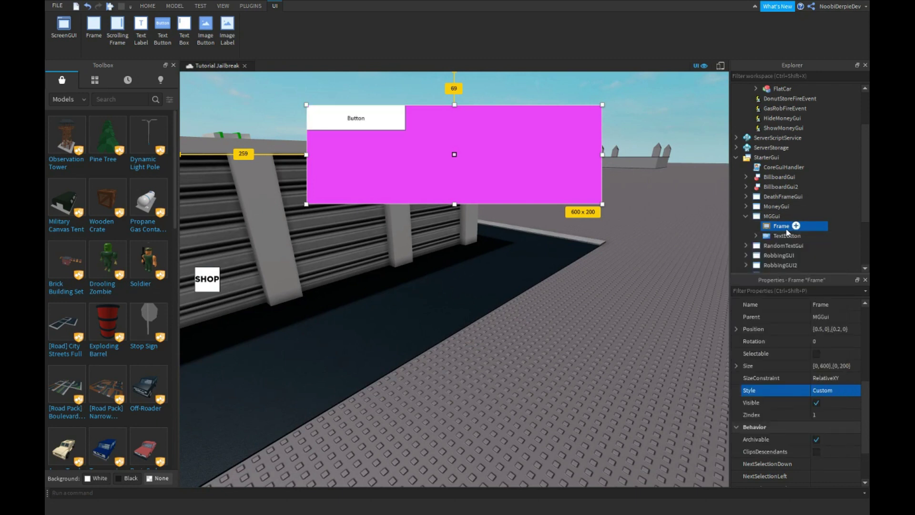
pyautogui.click(779, 246)
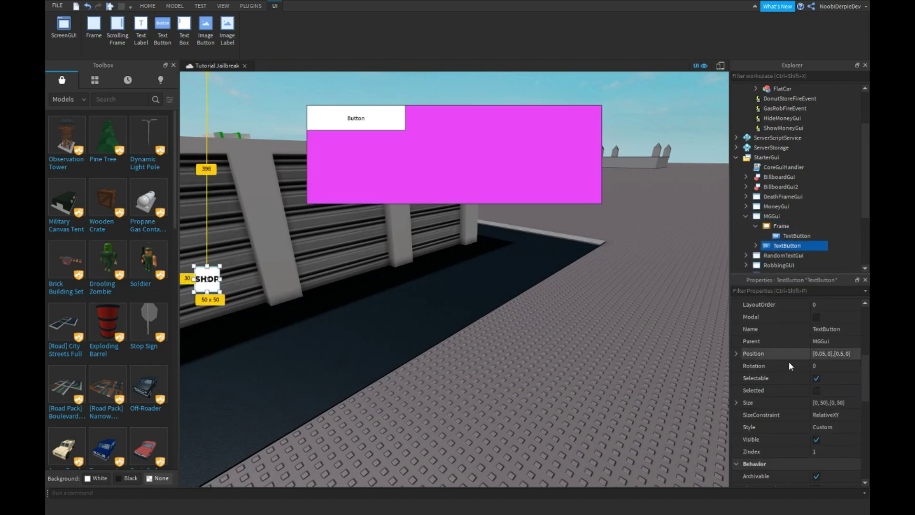
pyautogui.click(838, 352)
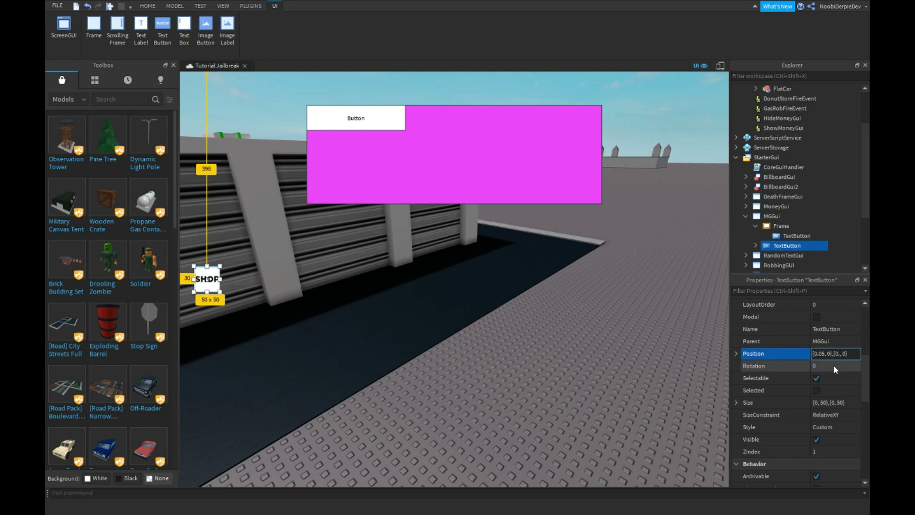
pyautogui.write('4')
pyautogui.press('Return')
# - Change the button's Text property from SHOP to 'MG'
pyautogui.scroll(-1, 834, 365)
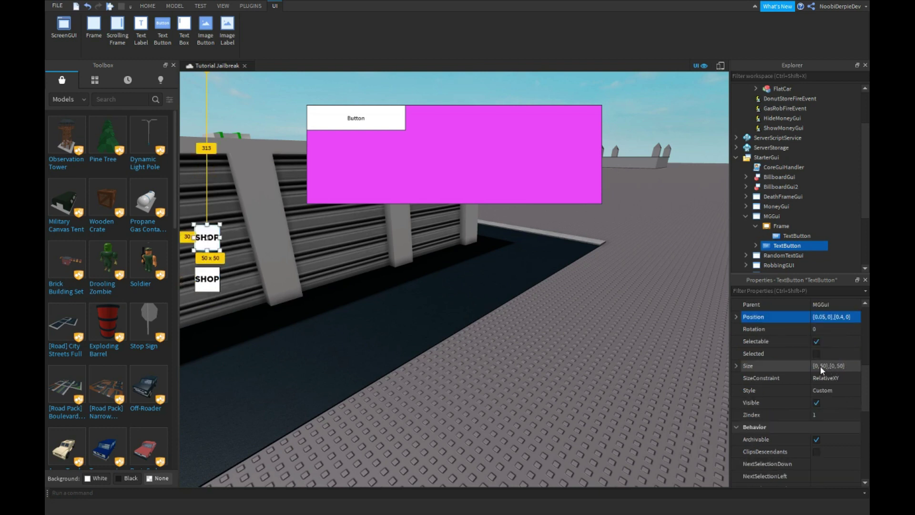
pyautogui.scroll(-3, 824, 424)
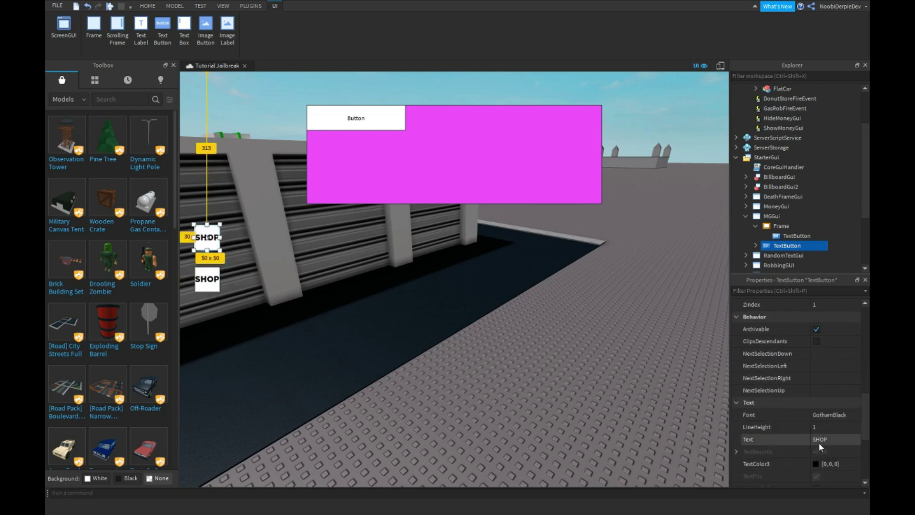
pyautogui.click(819, 440)
pyautogui.write('M,G')
pyautogui.press('Return')
pyautogui.click(819, 442)
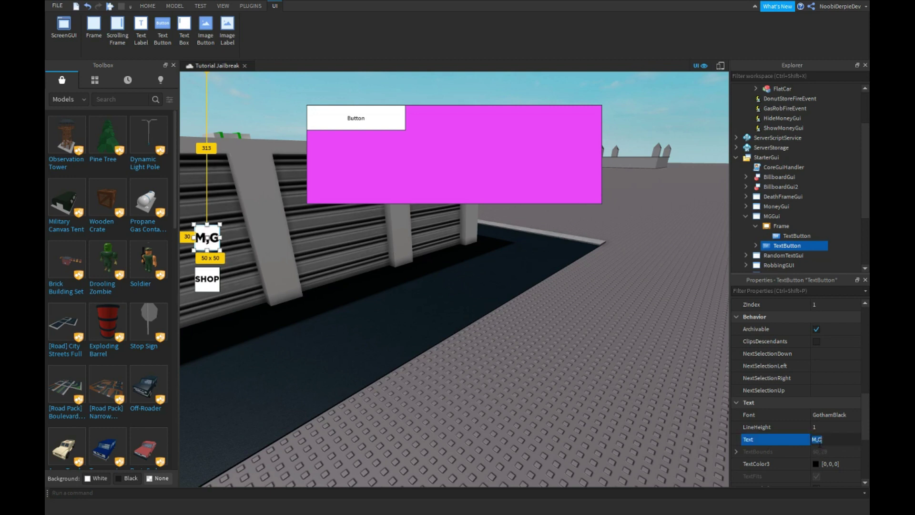
pyautogui.write('MG')
pyautogui.press('Return')
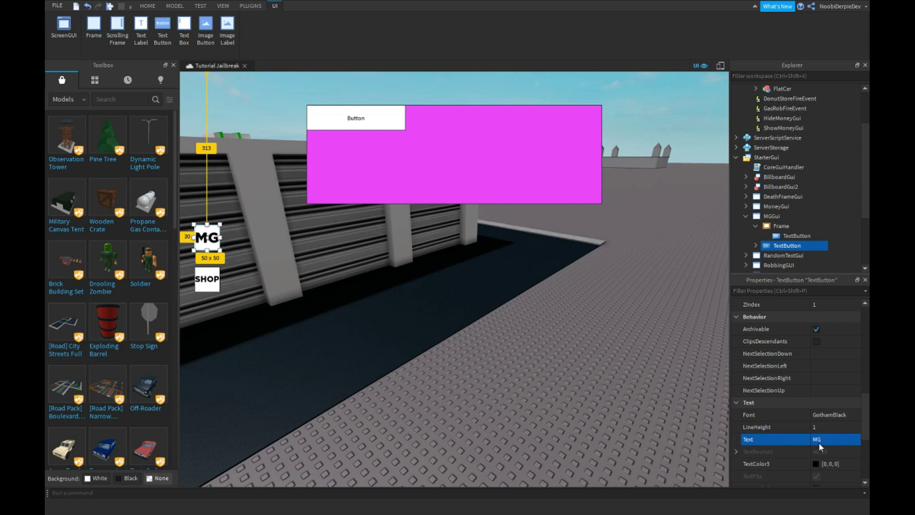
# - Expand the TextButton to reveal its Script, then select MGGui
pyautogui.click(757, 246)
pyautogui.scroll(-1, 763, 245)
pyautogui.click(773, 186)
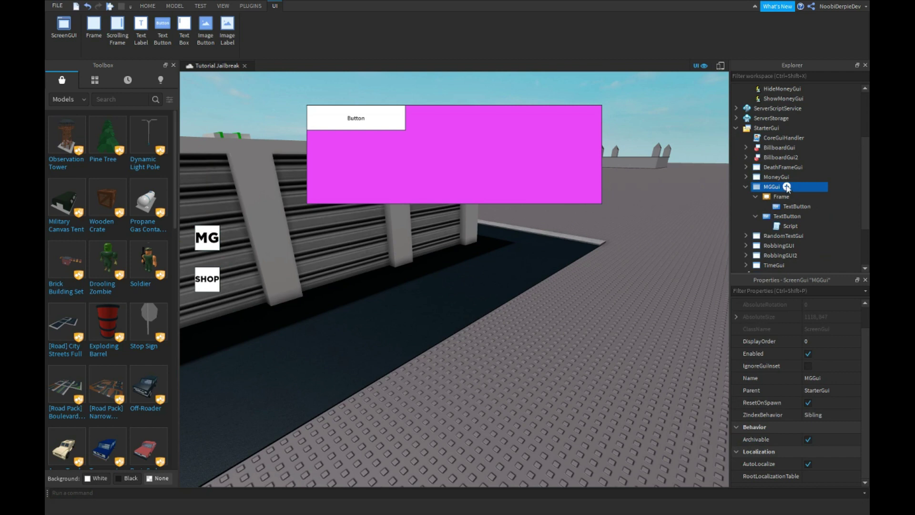
pyautogui.click(788, 188)
# - Insert a TextLabel into MGGui and set its BackgroundTransparency to 1
pyautogui.write('tex')
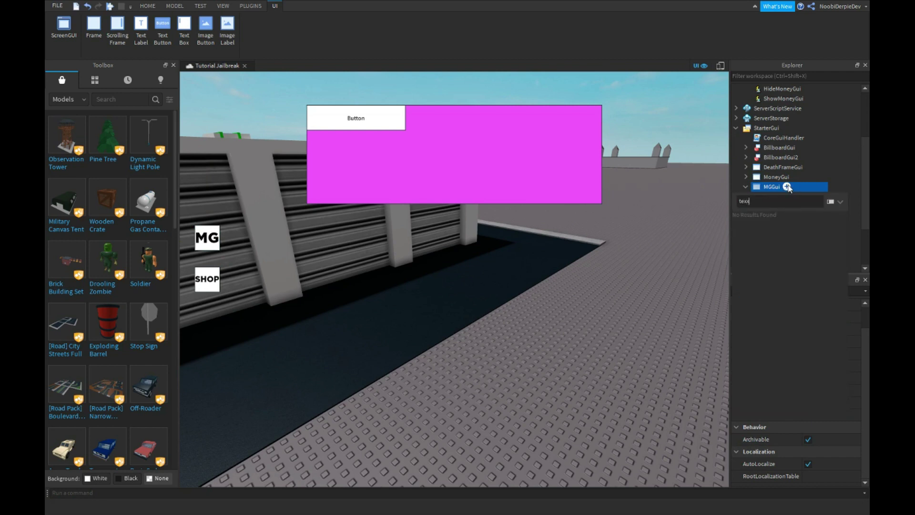
pyautogui.write('tla')
pyautogui.press('BackSpace')
pyautogui.press('BackSpace')
pyautogui.press('BackSpace')
pyautogui.press('BackSpace')
pyautogui.press('BackSpace')
pyautogui.write('extla')
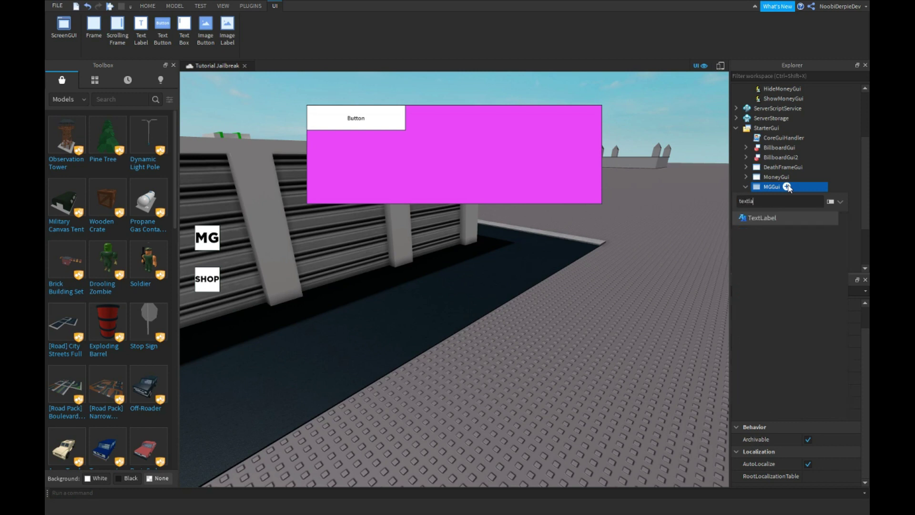
pyautogui.click(762, 217)
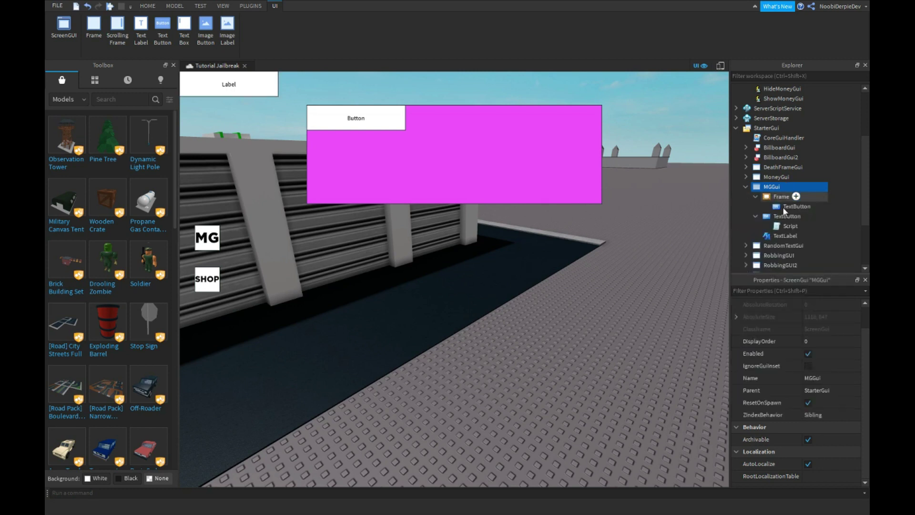
pyautogui.click(825, 385)
pyautogui.write('1')
pyautogui.press('Return')
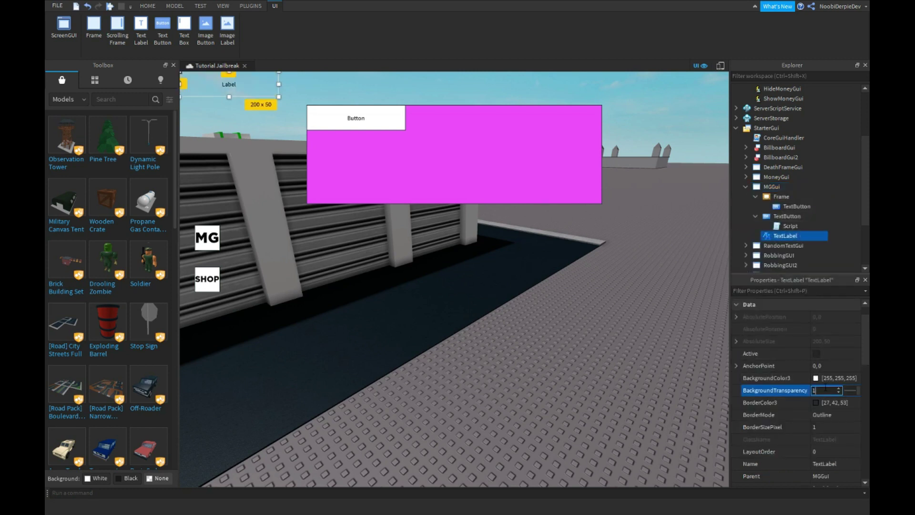
# - Set the label text 'Succesfully spawned at Garage!', TextScaled, GothamBlack font, green colour
pyautogui.scroll(-5, 829, 395)
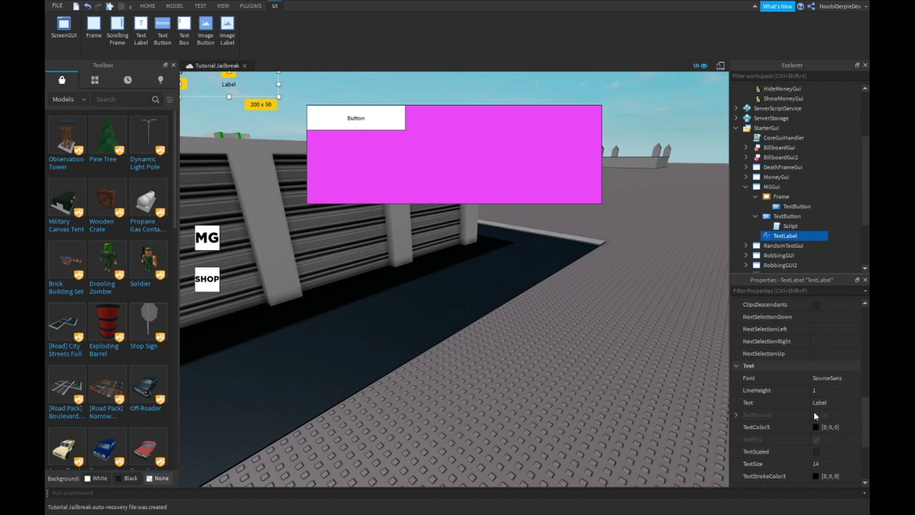
pyautogui.click(823, 402)
pyautogui.write('Suc')
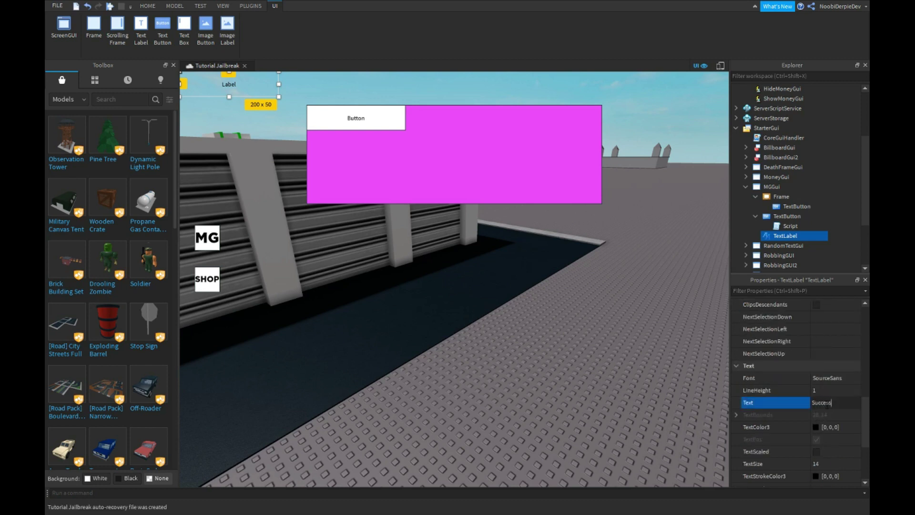
pyautogui.write('cesfully spawned at Garage!')
pyautogui.press('Return')
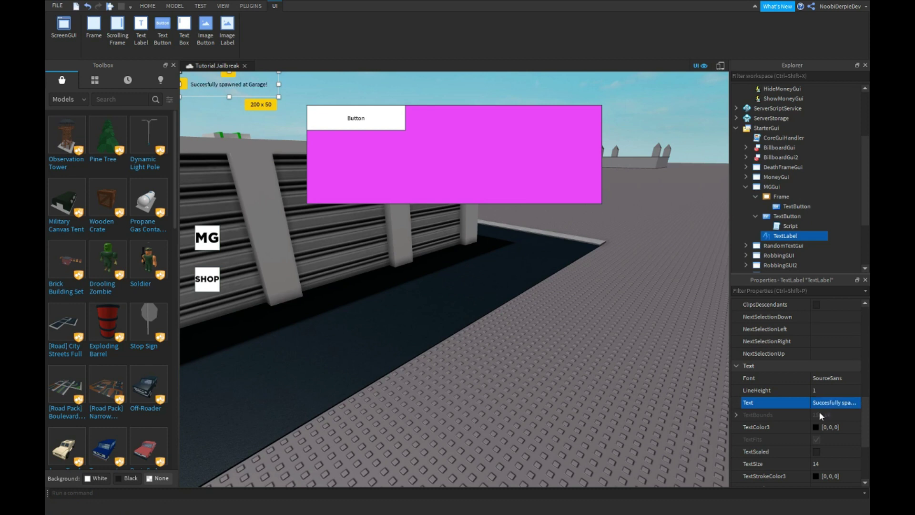
pyautogui.scroll(-3, 819, 407)
pyautogui.click(816, 378)
pyautogui.click(831, 308)
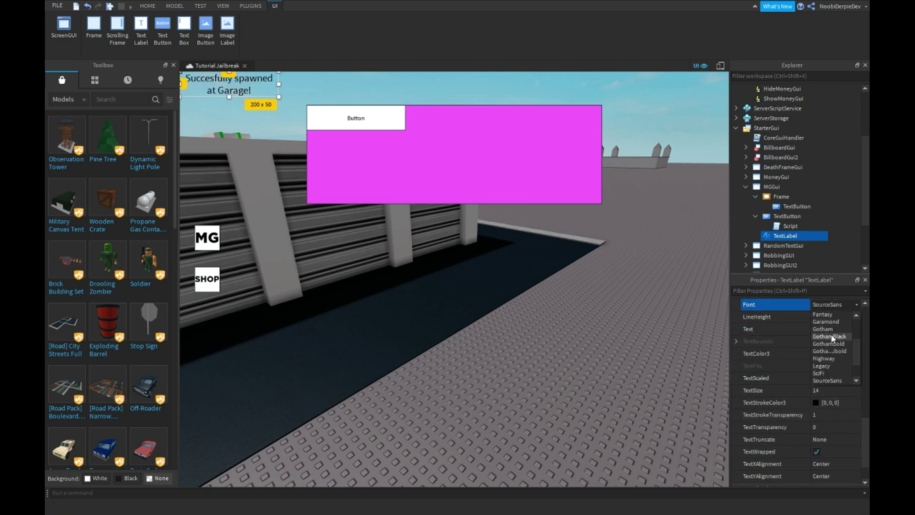
pyautogui.click(825, 340)
pyautogui.click(831, 353)
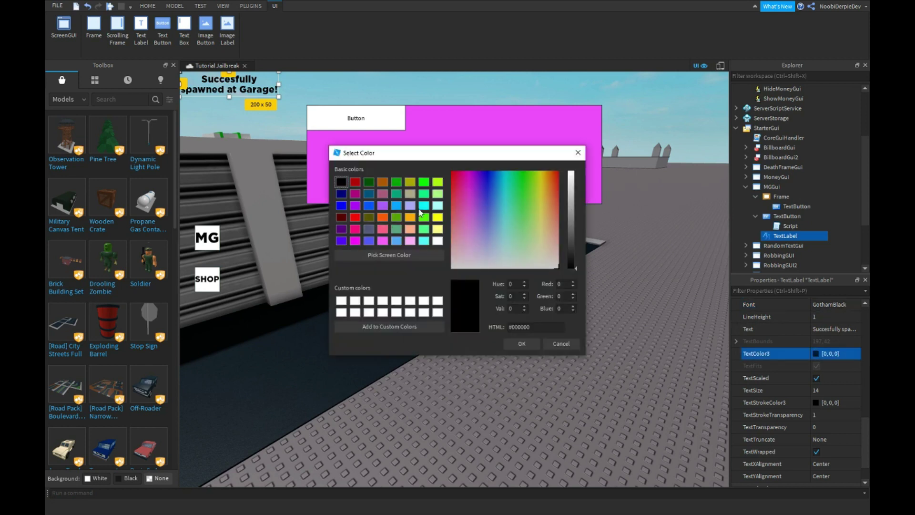
pyautogui.click(423, 181)
pyautogui.click(521, 343)
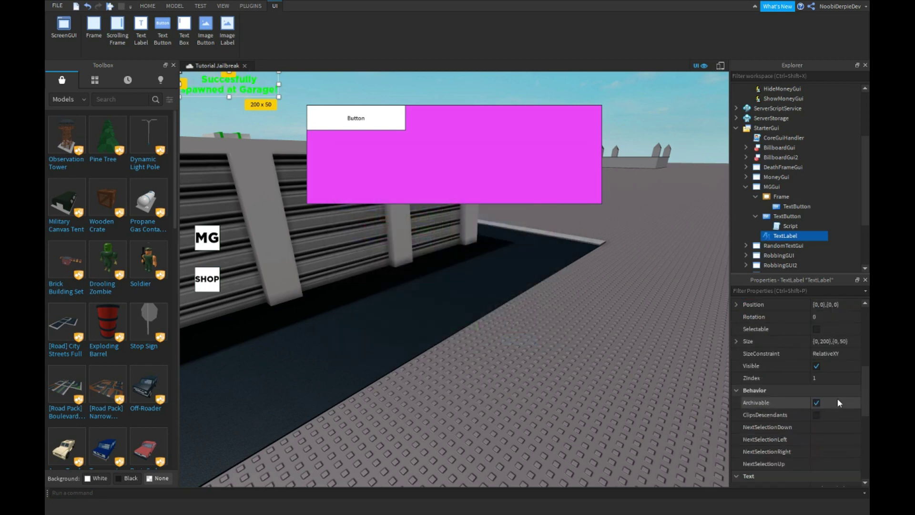
# - Give the label a width of 500 and AnchorPoint 0.5, 0.5
pyautogui.scroll(2, 837, 399)
pyautogui.click(825, 343)
pyautogui.doubleClick(824, 341)
pyautogui.write('500')
pyautogui.press('Return')
pyautogui.scroll(3, 822, 339)
pyautogui.click(831, 391)
pyautogui.write('0.5')
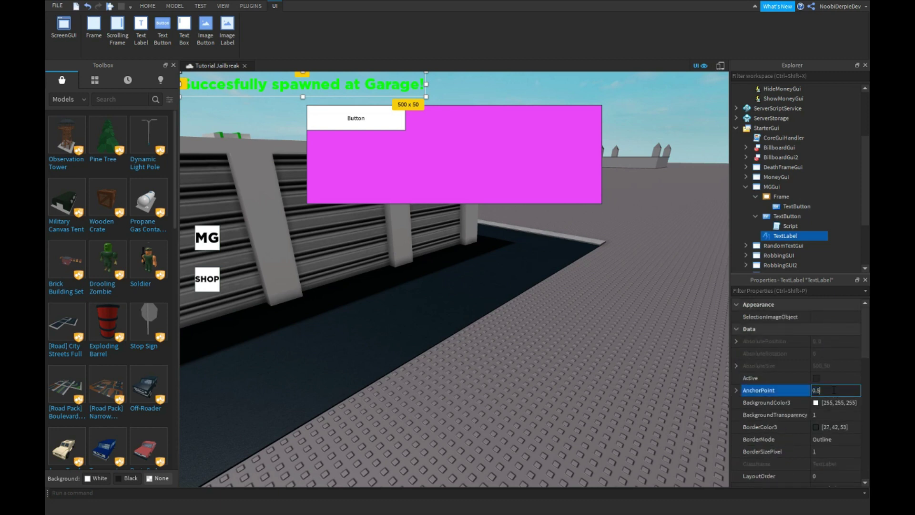
pyautogui.write(',0.5')
pyautogui.press('Return')
# - Resize the label to 750 wide by 150 tall
pyautogui.scroll(-6, 834, 390)
pyautogui.doubleClick(829, 329)
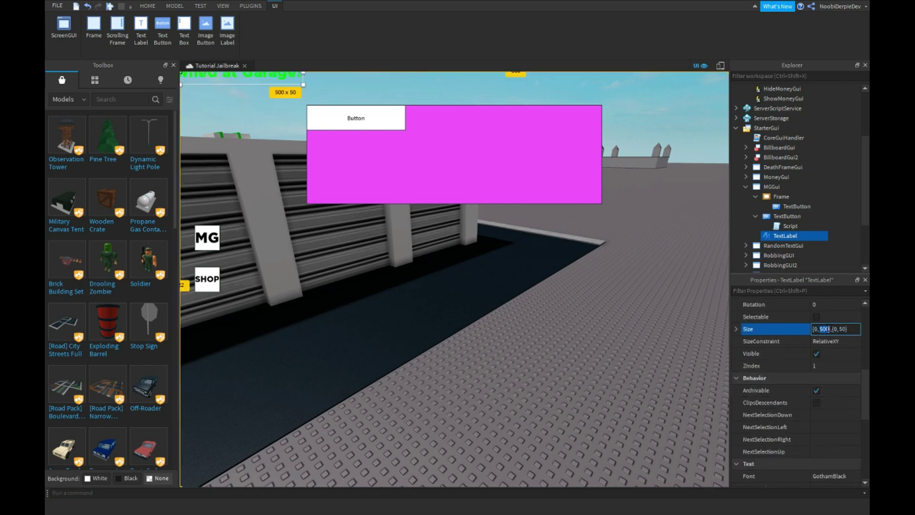
pyautogui.write('750')
pyautogui.press('Return')
pyautogui.scroll(1, 821, 334)
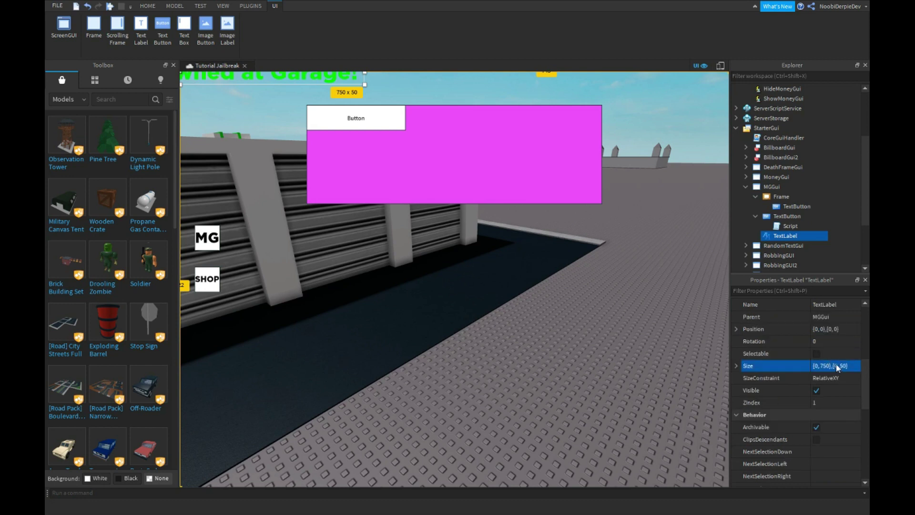
pyautogui.click(842, 366)
pyautogui.doubleClick(842, 366)
pyautogui.write('1')
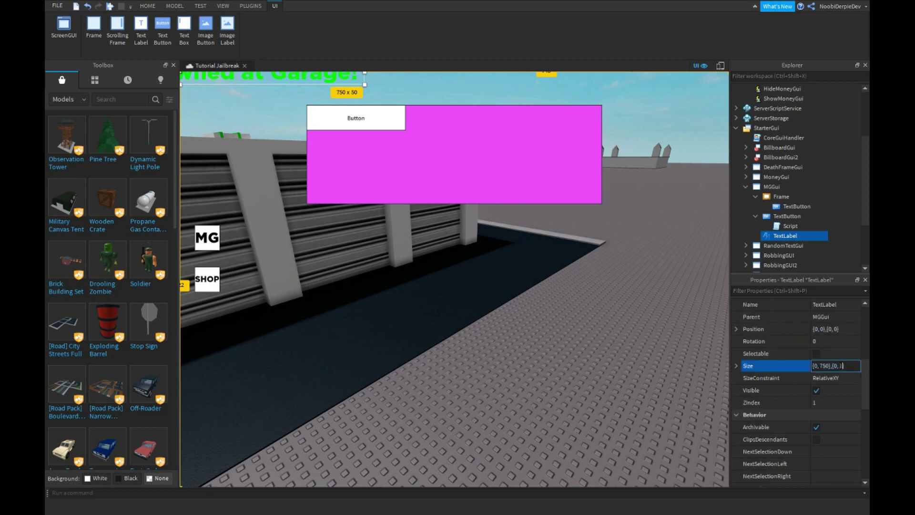
pyautogui.write('50')
pyautogui.press('Return')
# - Position the label at {0.5,0},{0.6,0} and turn Visible off
pyautogui.scroll(3, 837, 354)
pyautogui.click(832, 402)
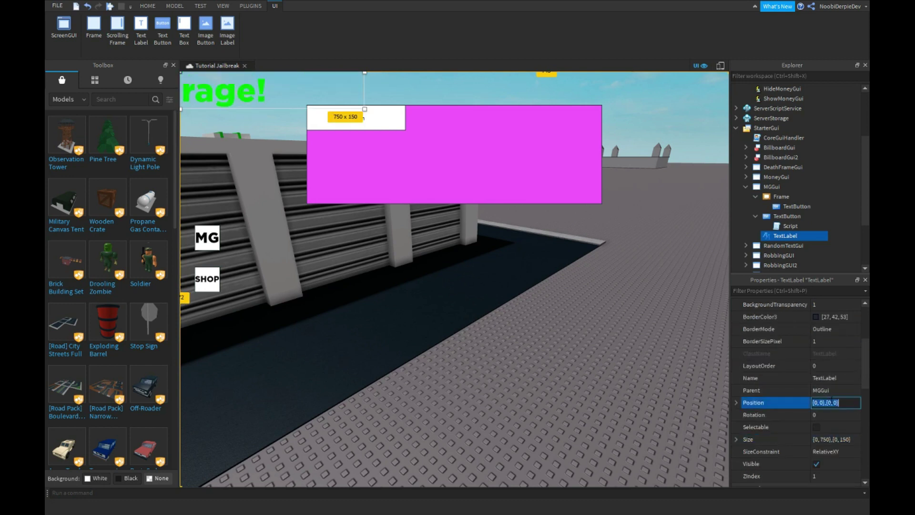
pyautogui.write('0,')
pyautogui.write('5,0,0.6,0')
pyautogui.press('Return')
pyautogui.scroll(-2, 835, 413)
pyautogui.click(811, 391)
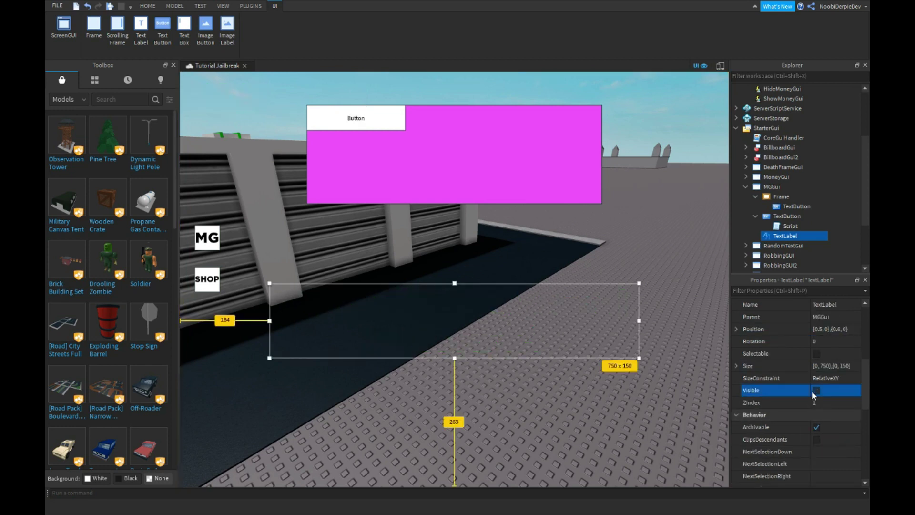
# - Rename the new label to 'ConfirmedLabel'
pyautogui.click(786, 227)
pyautogui.click(781, 235)
pyautogui.press('F2')
pyautogui.write('Co')
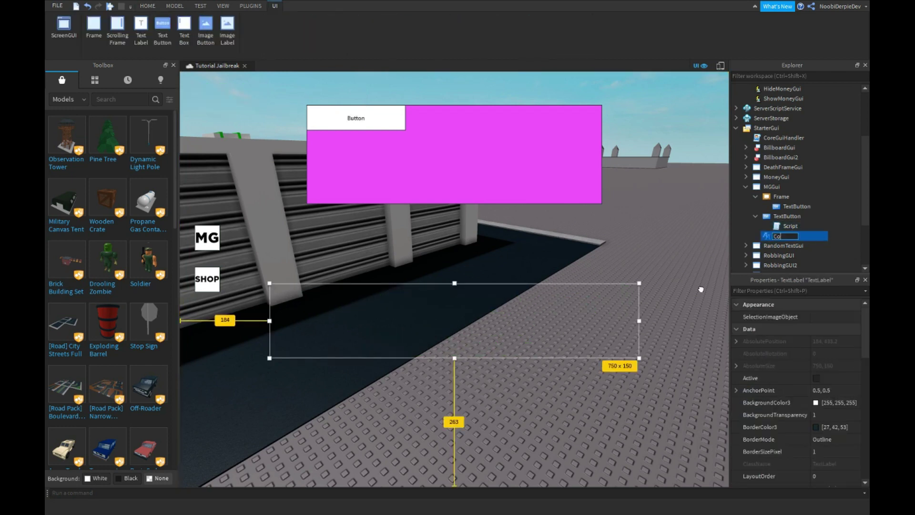
pyautogui.write('nfirmedLabel')
pyautogui.press('Return')
pyautogui.press('F2')
pyautogui.write('Confir')
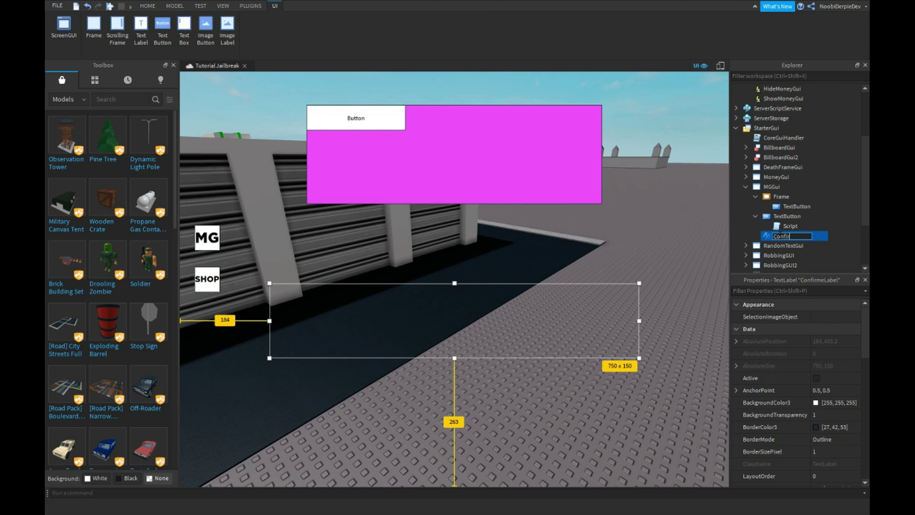
pyautogui.write('medLabel')
pyautogui.press('Return')
pyautogui.doubleClick(790, 226)
# - Change line 3 of the MG button's script to frame.Visible = not frame.Visible
pyautogui.doubleClick(372, 85)
pyautogui.write('fra')
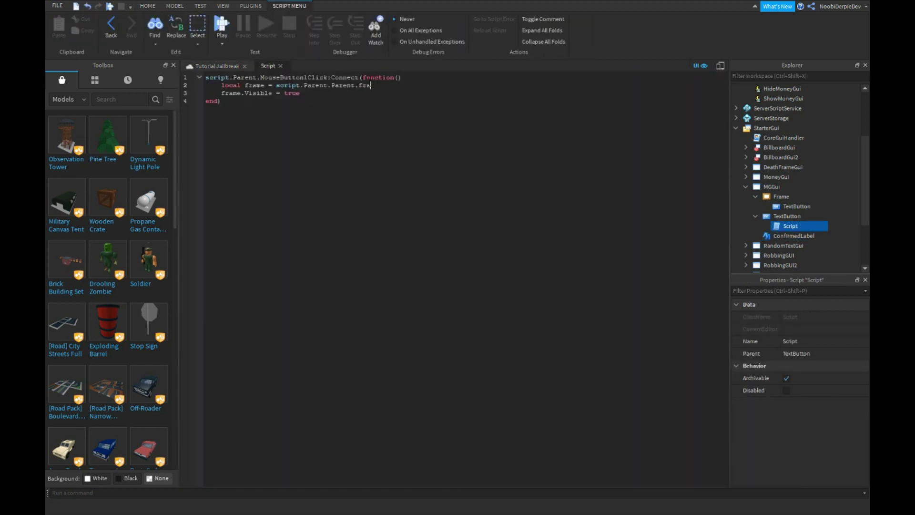
pyautogui.click(282, 66)
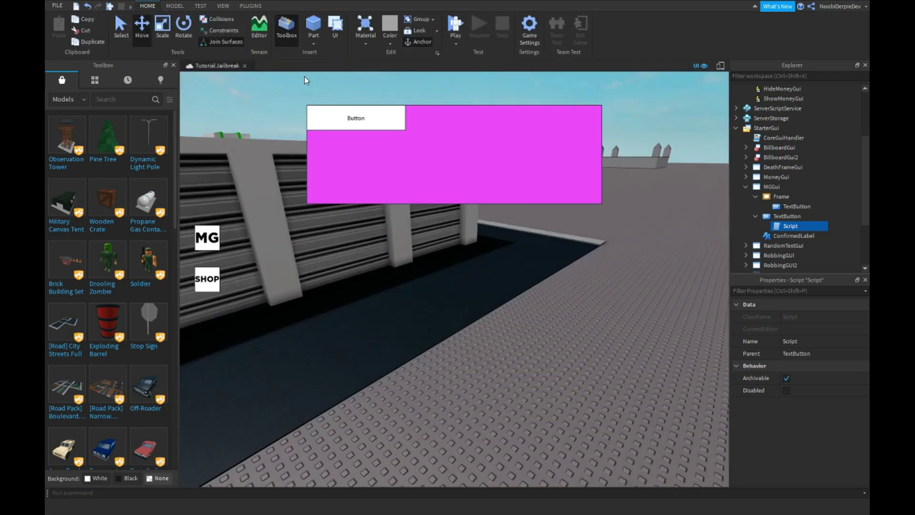
pyautogui.doubleClick(790, 226)
pyautogui.doubleClick(284, 93)
pyautogui.write('not frame.Vs')
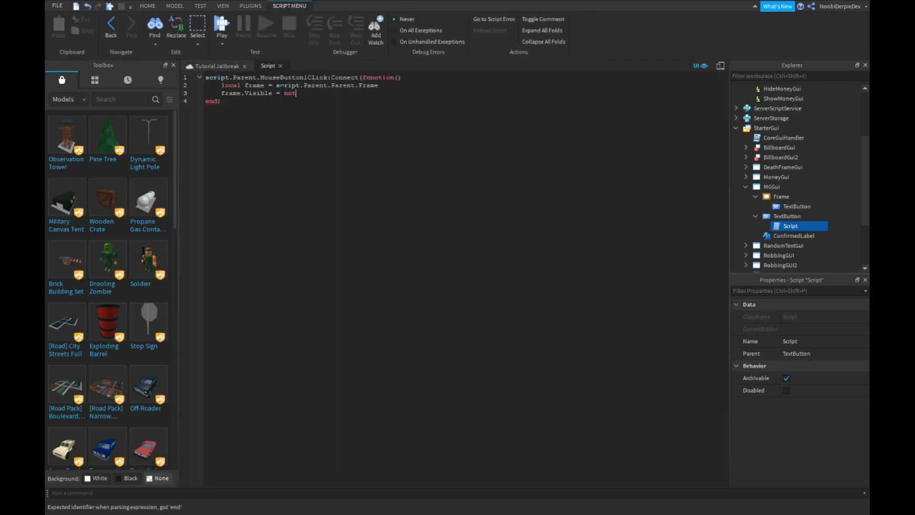
pyautogui.press('Tab')
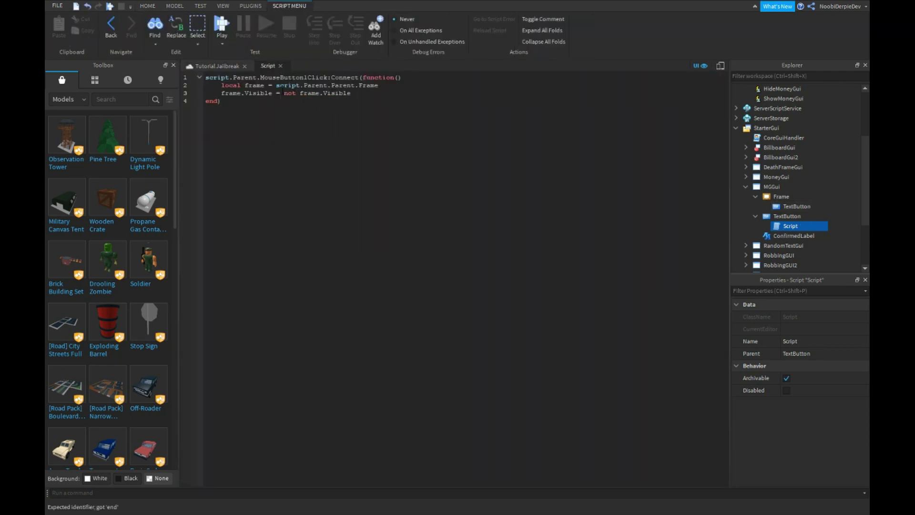
pyautogui.click(280, 65)
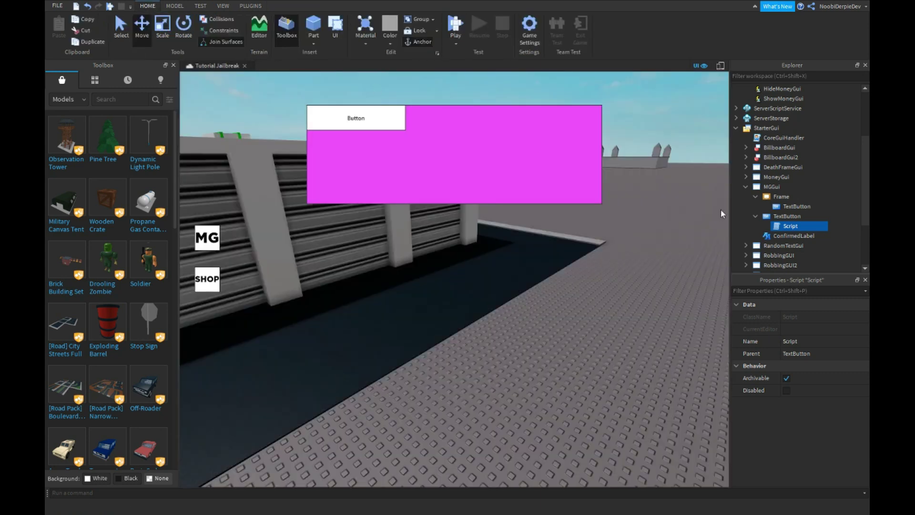
# - Select the TextButton inside the Frame and set its Size to 100×100
pyautogui.click(755, 216)
pyautogui.click(791, 206)
pyautogui.scroll(-5, 820, 407)
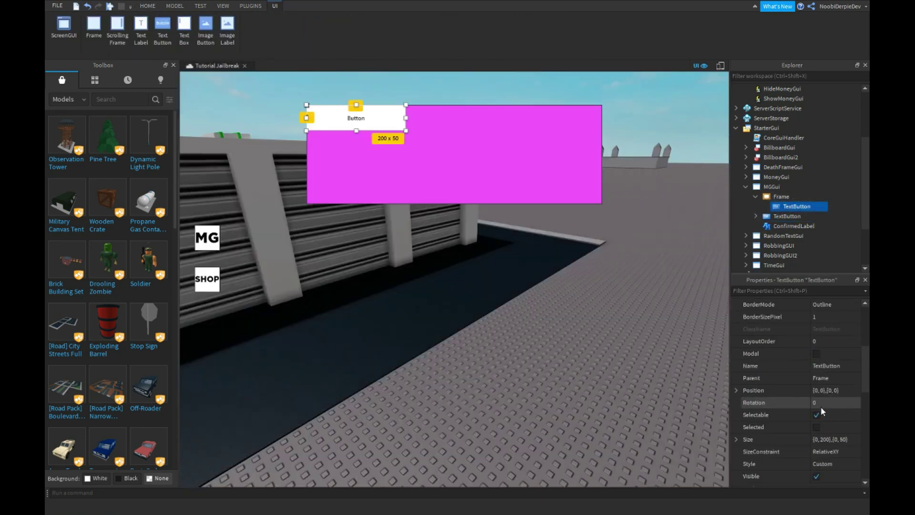
pyautogui.doubleClick(824, 439)
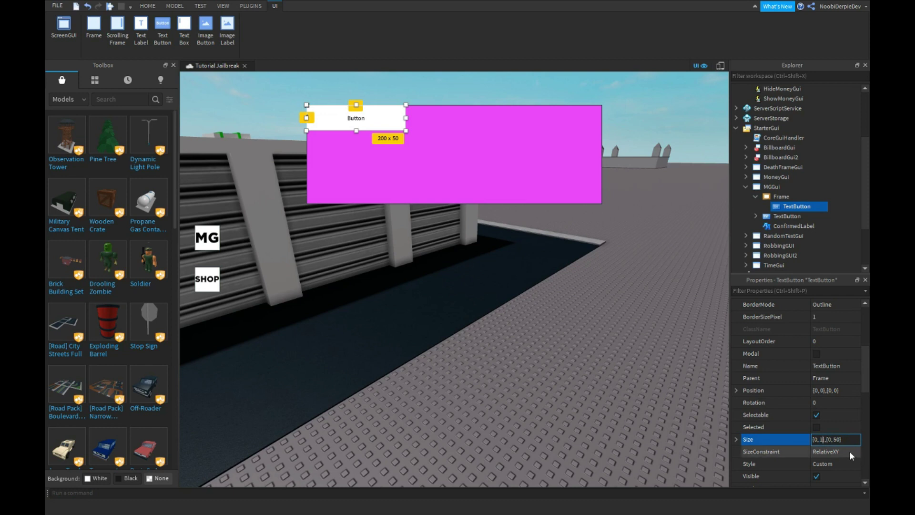
pyautogui.write('100')
pyautogui.write('100')
pyautogui.press('Return')
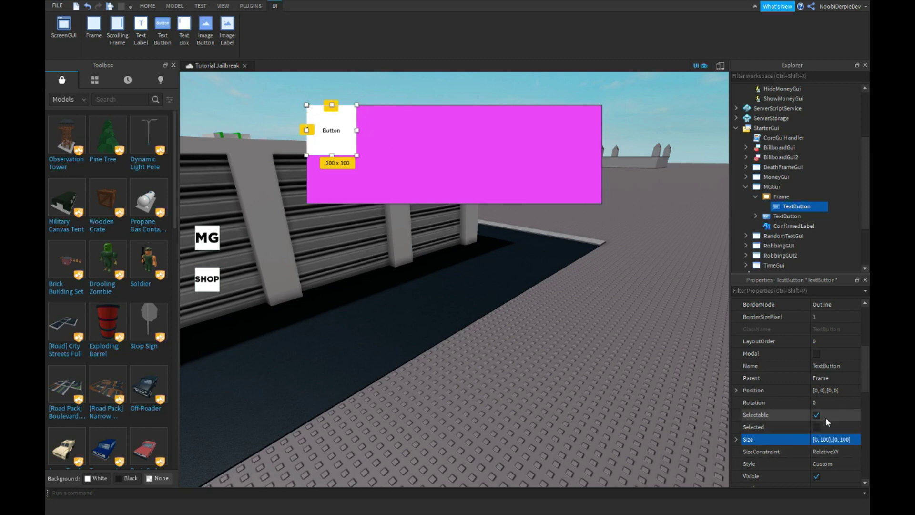
# - Set the button's Text to FLAT CAR
pyautogui.scroll(-4, 826, 418)
pyautogui.scroll(-1, 837, 440)
pyautogui.click(828, 440)
pyautogui.write('F')
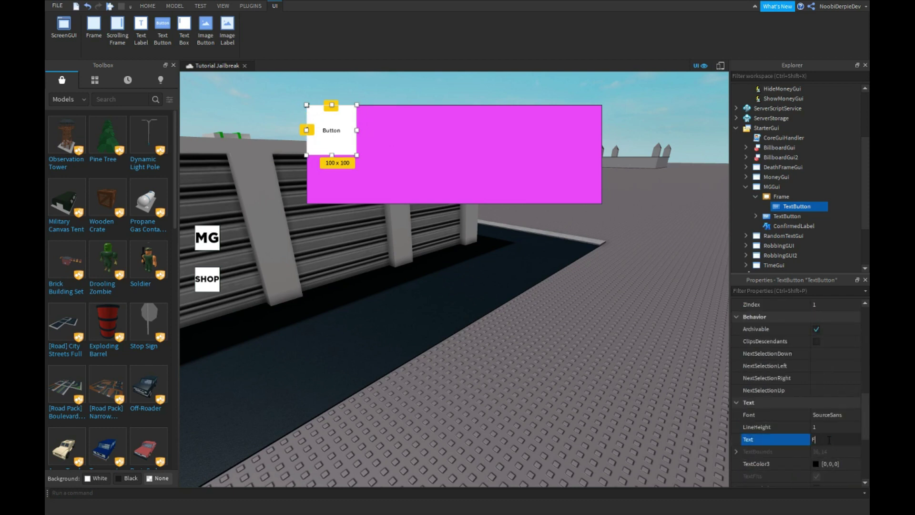
pyautogui.write('LAT CAR')
pyautogui.press('Return')
# - Turn on TextScaled and set the button's Font to GothamBlack
pyautogui.scroll(3, 840, 404)
pyautogui.scroll(-6, 835, 405)
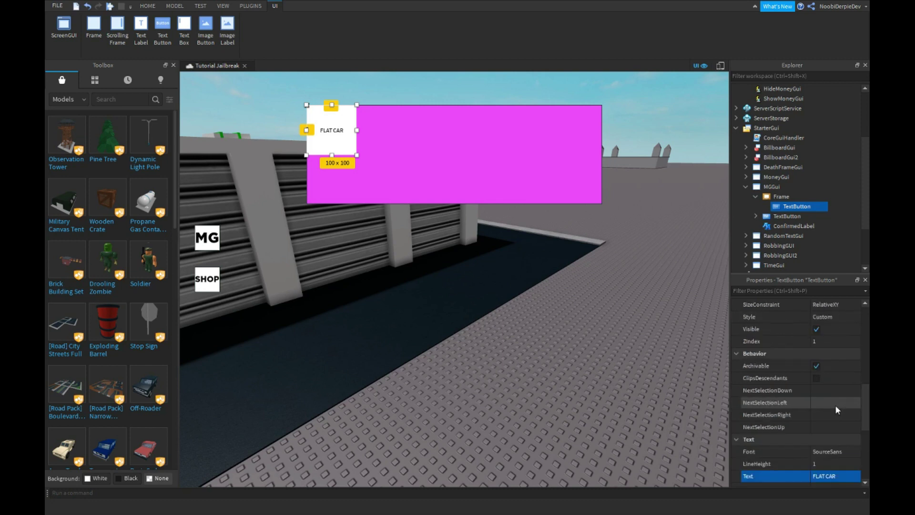
pyautogui.click(816, 378)
pyautogui.scroll(5, 802, 379)
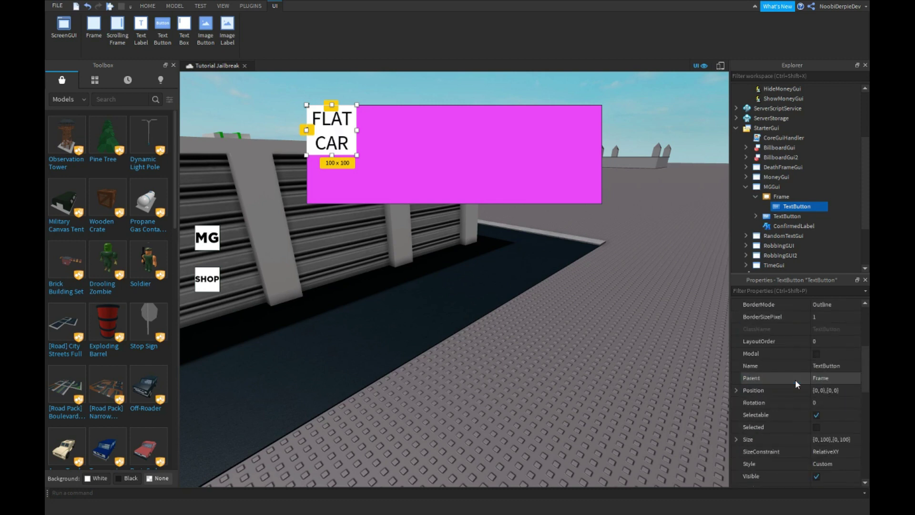
pyautogui.scroll(-5, 824, 381)
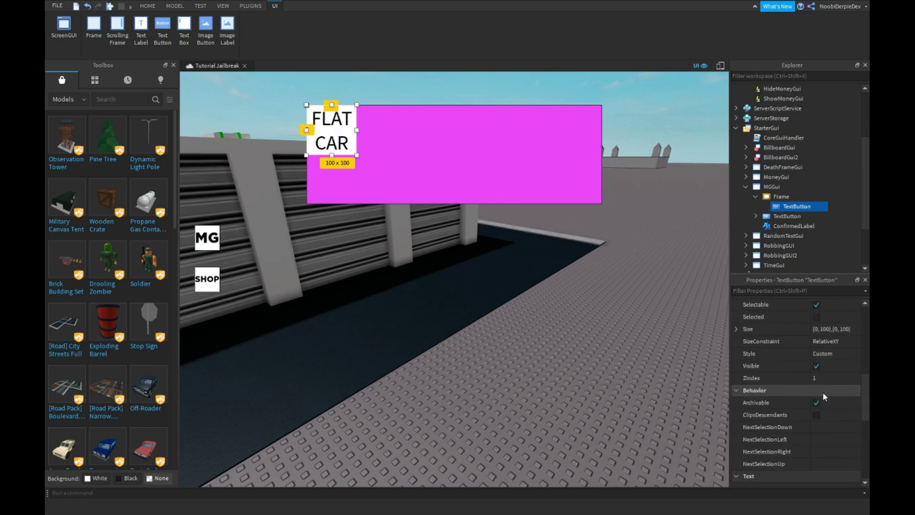
pyautogui.click(824, 392)
pyautogui.click(832, 378)
pyautogui.click(831, 378)
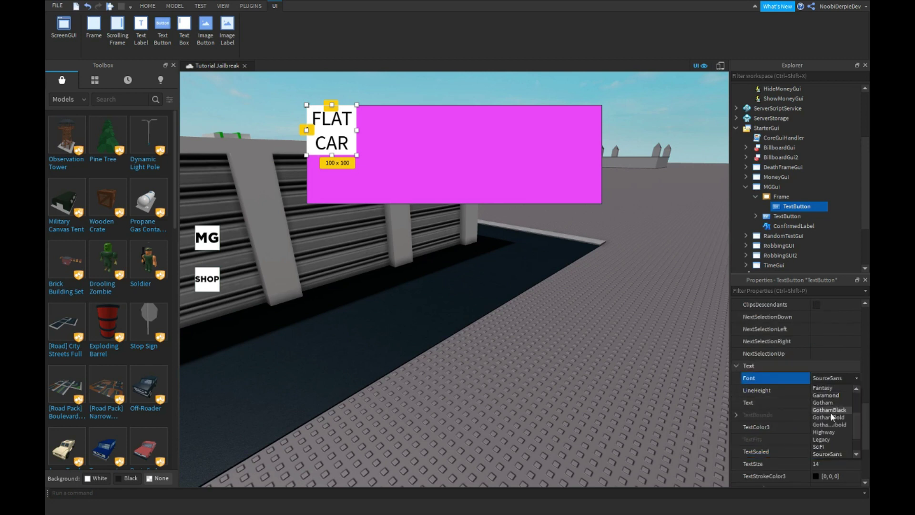
pyautogui.click(831, 414)
# - Make the button's BackgroundColor3 purple and turn off its Active property
pyautogui.scroll(2, 773, 367)
pyautogui.scroll(3, 772, 363)
pyautogui.click(841, 415)
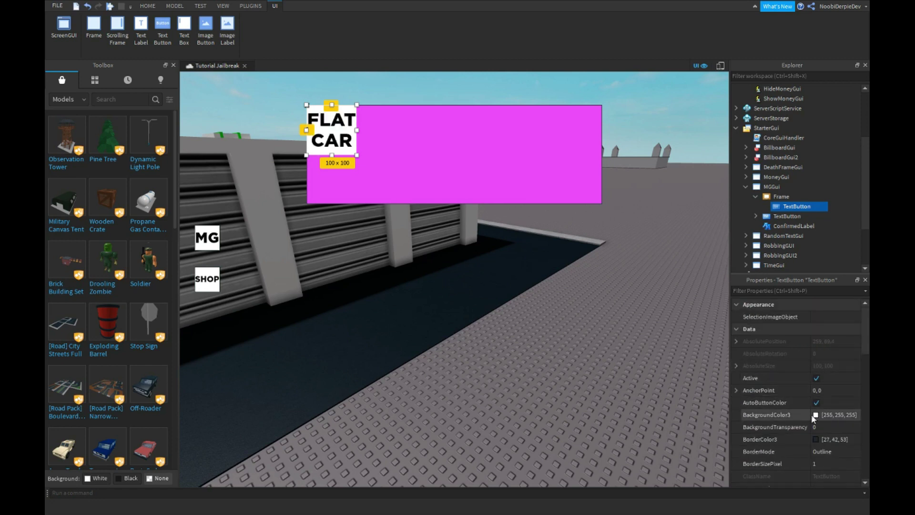
pyautogui.click(816, 415)
pyautogui.click(358, 204)
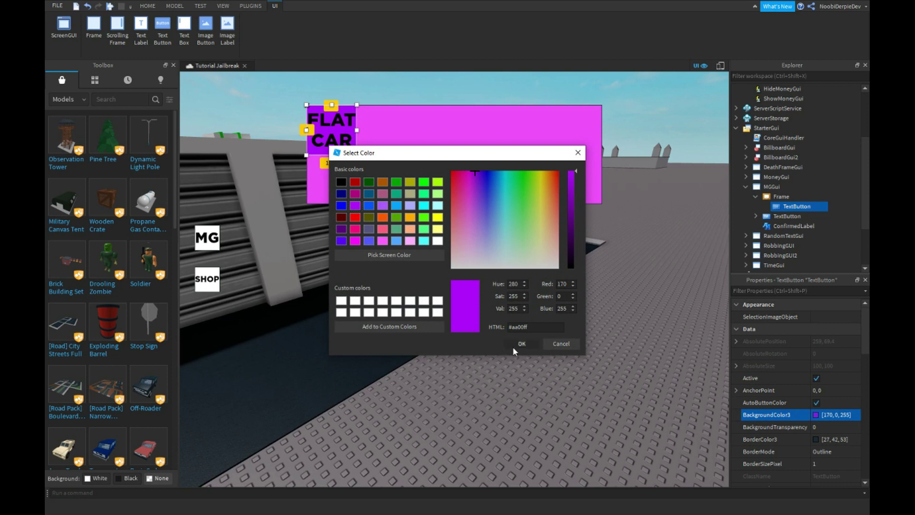
pyautogui.click(513, 347)
pyautogui.click(838, 380)
# - Set the button's AnchorPoint to 0.5,0.5 and Position to {0.2,0},{0.5,0}
pyautogui.click(834, 390)
pyautogui.write('0.5,0.')
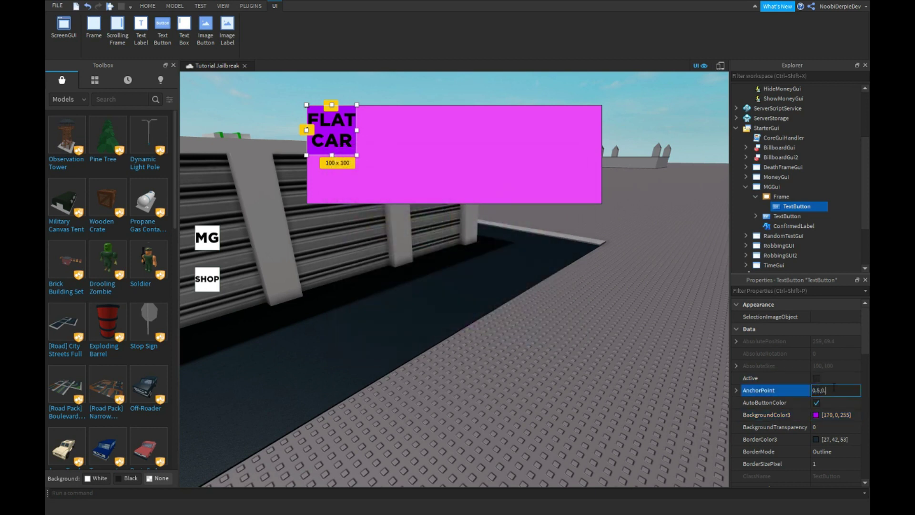
pyautogui.write('5')
pyautogui.press('Return')
pyautogui.scroll(-3, 833, 385)
pyautogui.click(830, 427)
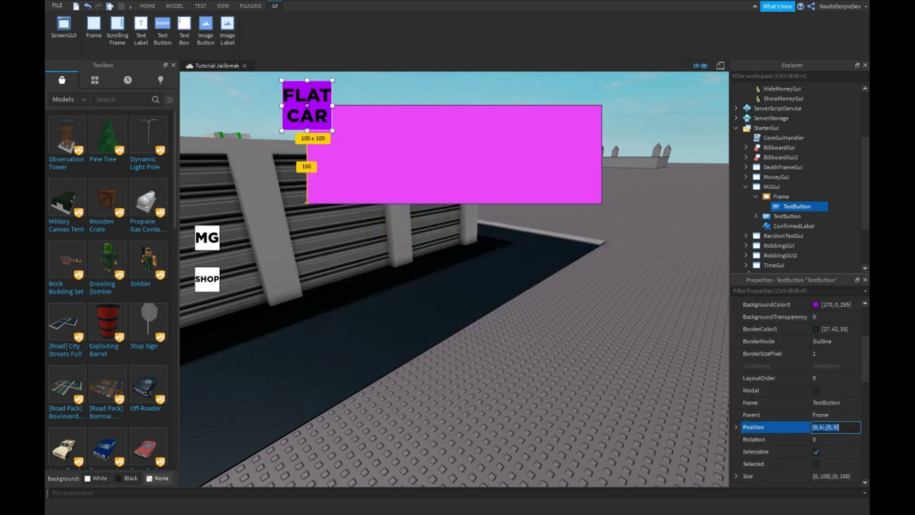
pyautogui.write('0.2, 0},{0.5')
pyautogui.press('Return')
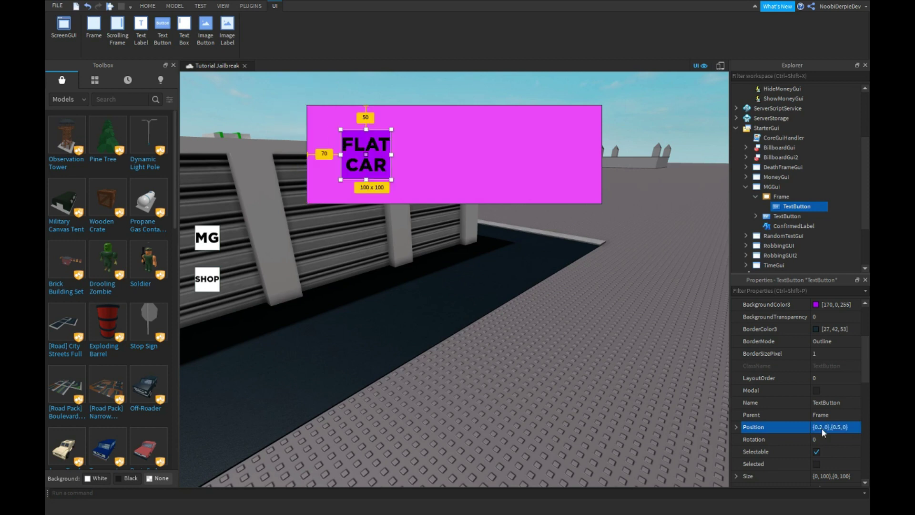
pyautogui.scroll(-3, 823, 429)
# - Replace an accidental LocalScript with a server Script under the FLAT CAR button and clear its code
pyautogui.click(818, 206)
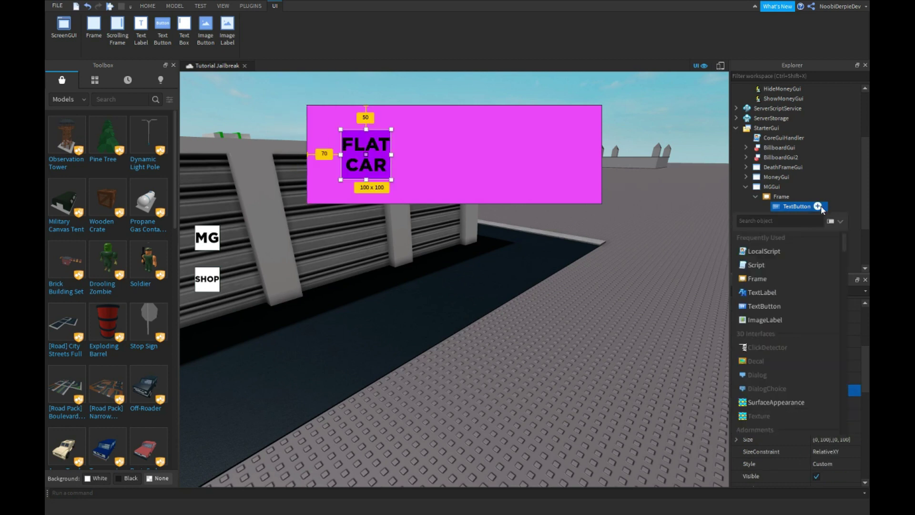
pyautogui.write('L')
pyautogui.press('Return')
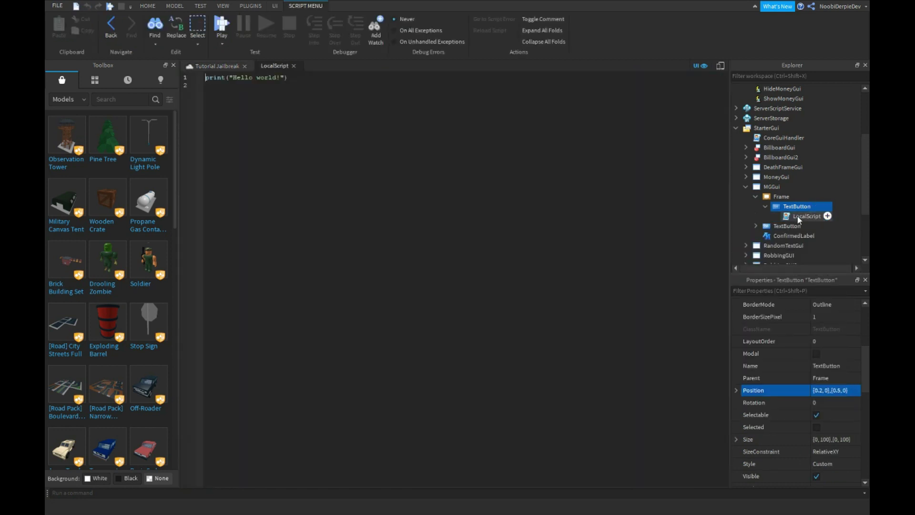
pyautogui.click(797, 217)
pyautogui.press('Delete')
pyautogui.click(817, 206)
pyautogui.write('sc')
pyautogui.press('Return')
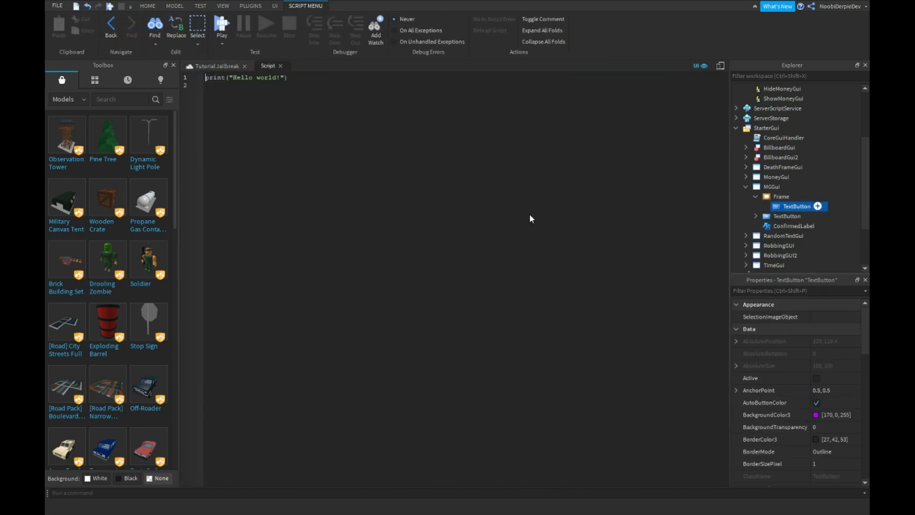
pyautogui.hotkey('ctrl', 'a')
# - Add a MouseButton1Click handler with local vehicle = game.ReplicatedStorage.Vehicles.FlatCar
pyautogui.write('script.Parent.MouseButton1Click')
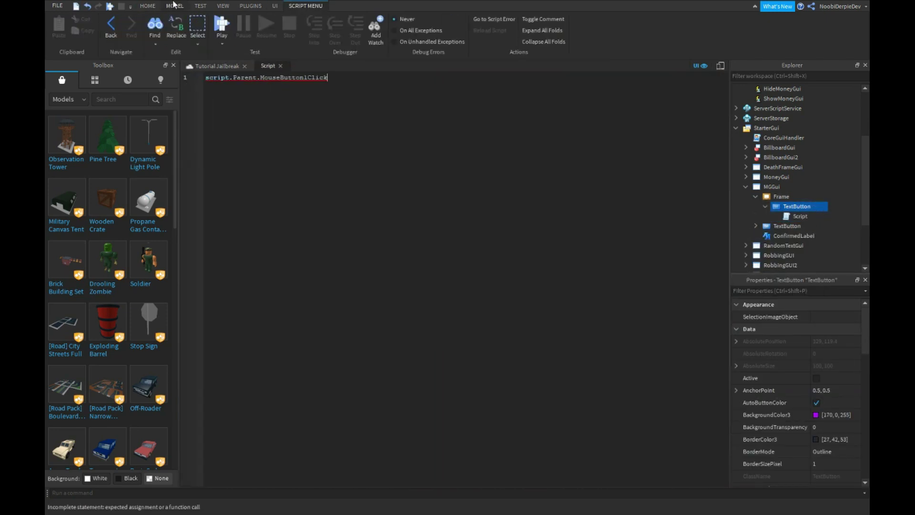
pyautogui.write(':Connect(function()')
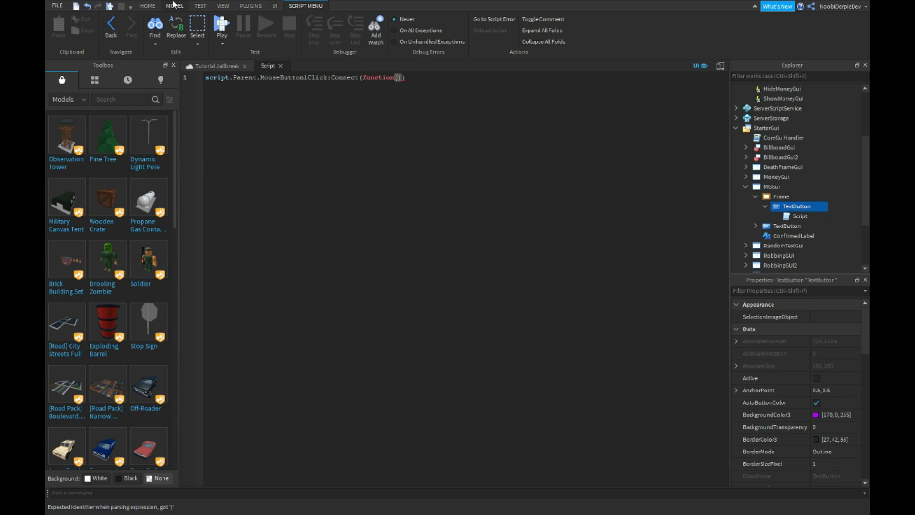
pyautogui.press('BackSpace')
pyautogui.press('BackSpace')
pyautogui.write(')')
pyautogui.press('Return')
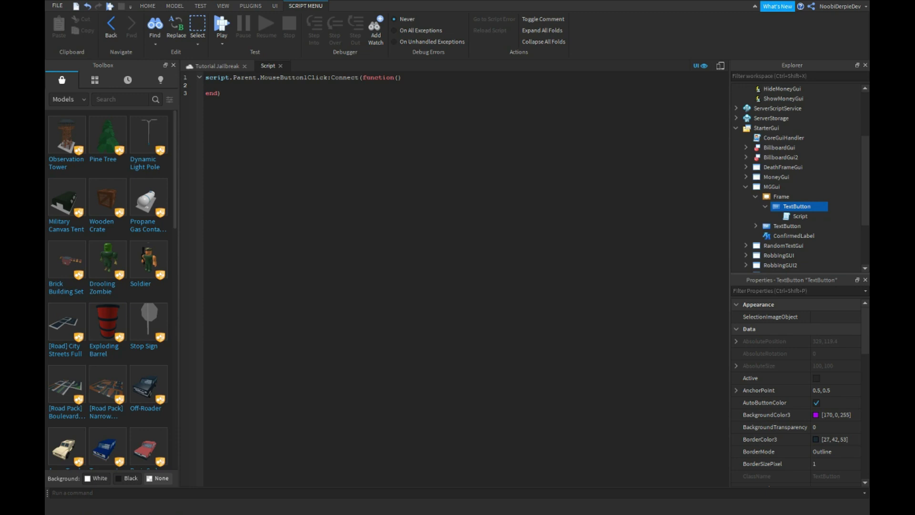
pyautogui.write('local vehicle = game.ReplicatedStorage.ve')
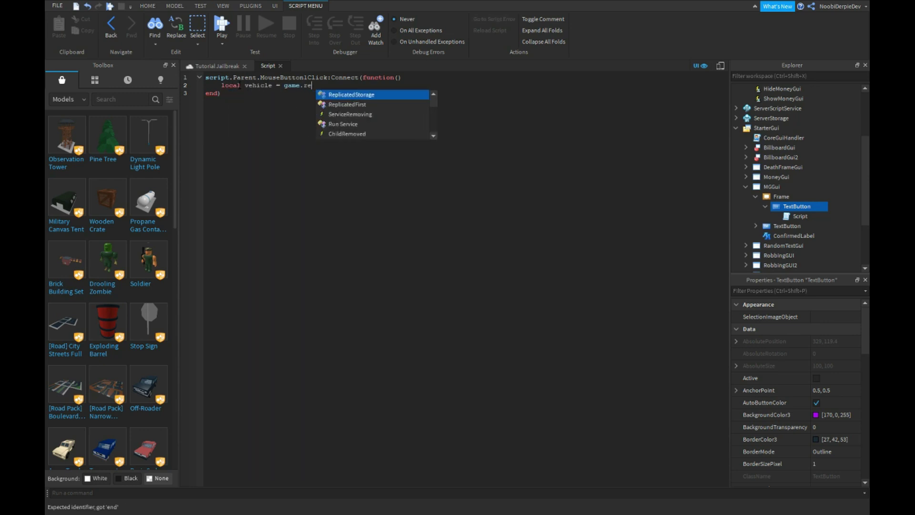
pyautogui.press('Tab')
pyautogui.write('.')
pyautogui.press('Tab')
pyautogui.press('Return')
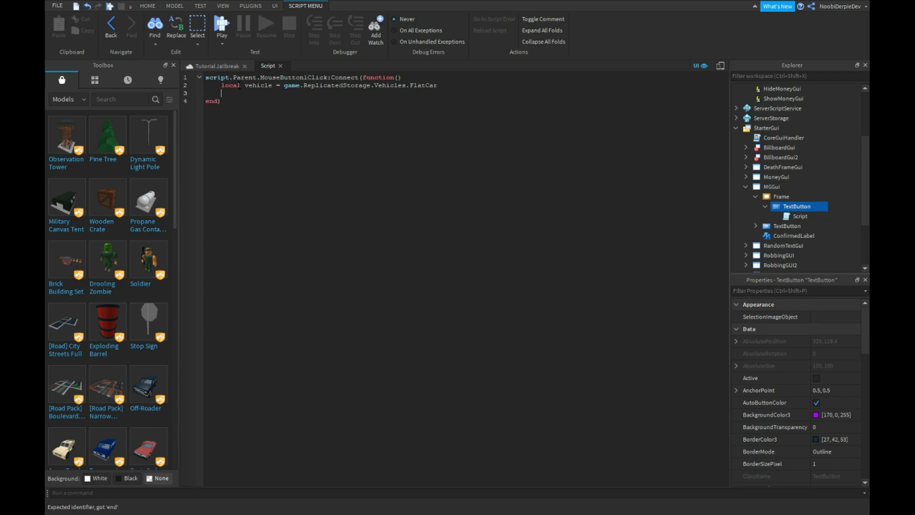
pyautogui.write('v')
pyautogui.press('BackSpace')
# - Clone the vehicle and set clone.Parent = game.Workspace
pyautogui.write('local clon')
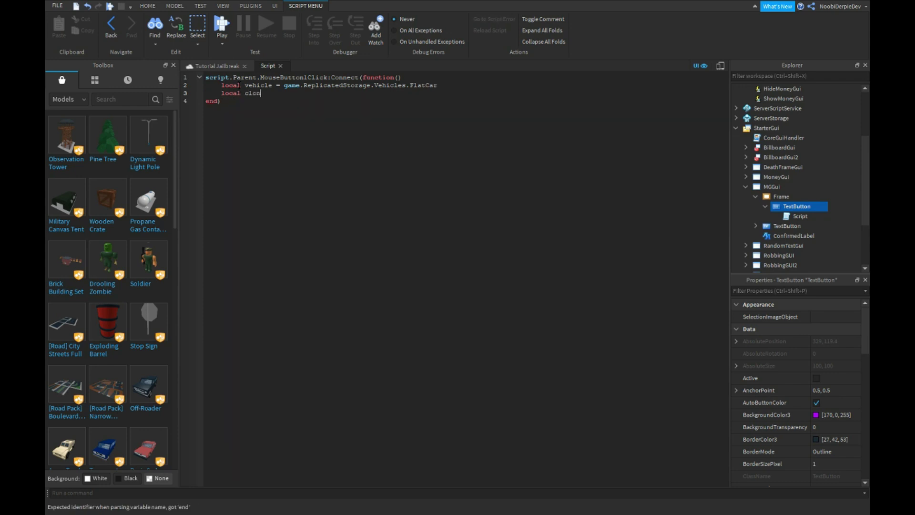
pyautogui.write('e = vehicle:C')
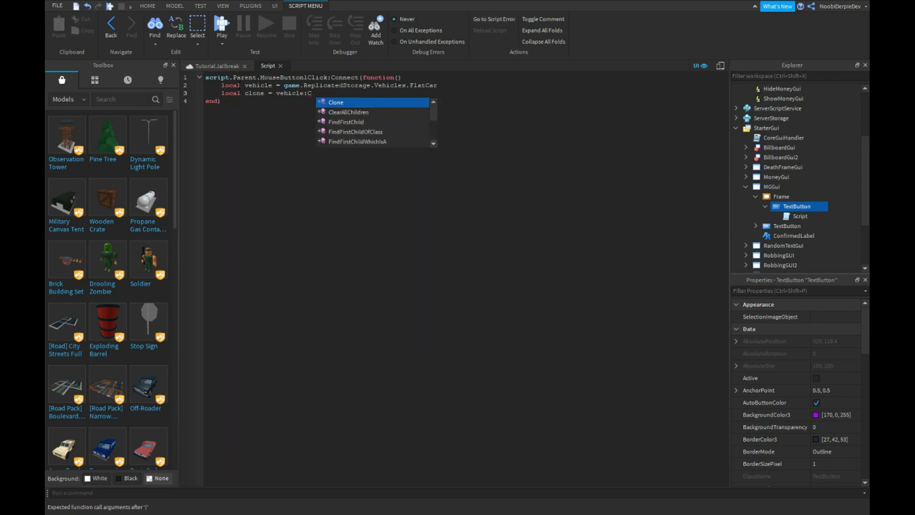
pyautogui.write('lone()clone.Pa')
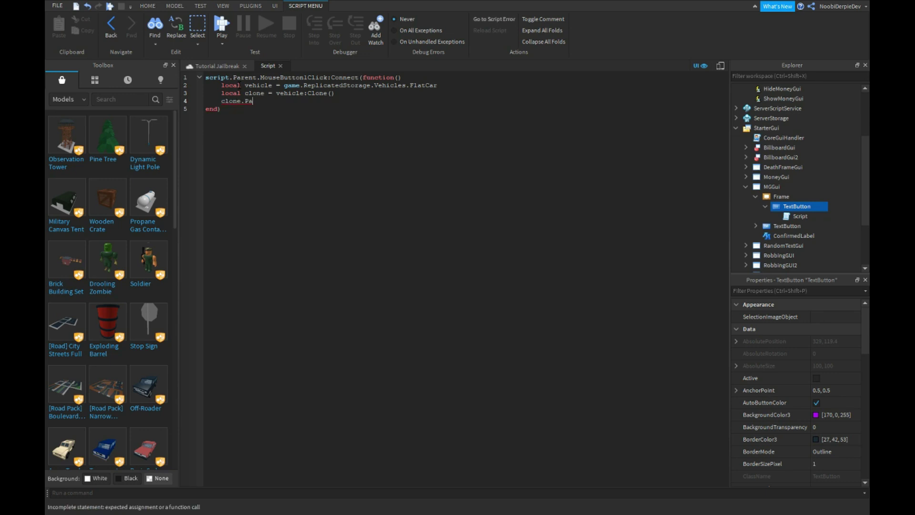
pyautogui.write('rent = game.wor')
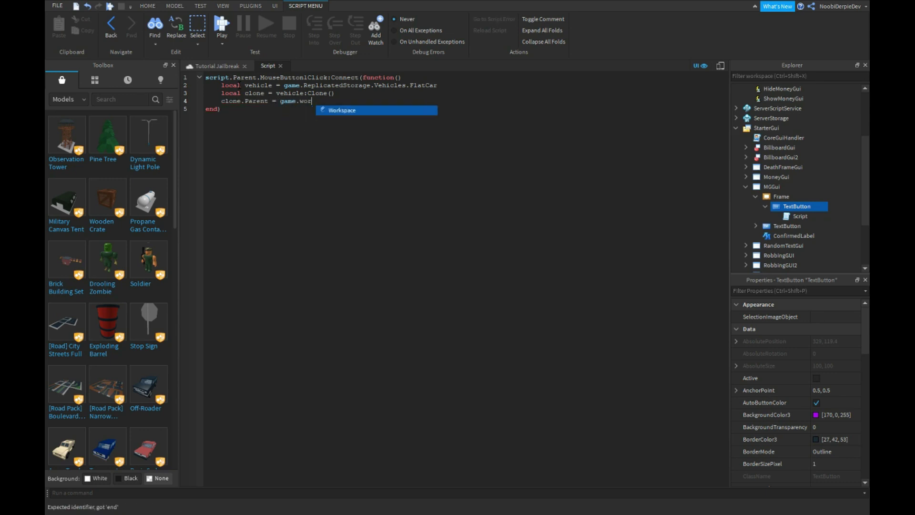
pyautogui.write('k')
pyautogui.press('BackSpace')
pyautogui.press('BackSpace')
pyautogui.press('BackSpace')
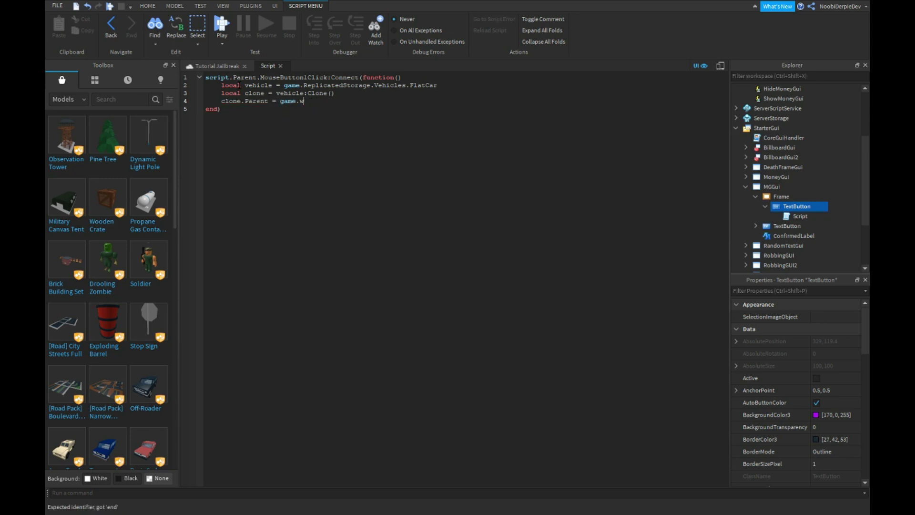
pyautogui.write('W')
pyautogui.press('BackSpace')
pyautogui.press('BackSpace')
pyautogui.write('Workspace')
pyautogui.write('script.Parent.Parent.text1')
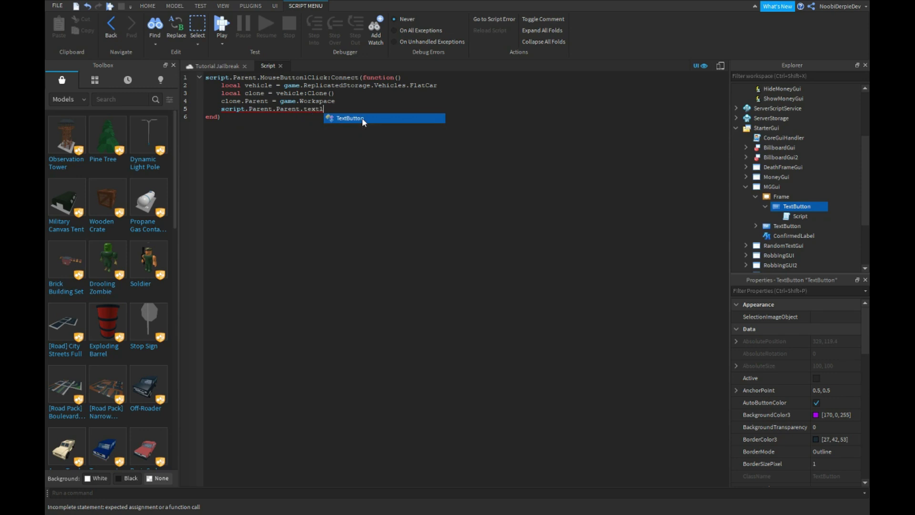
# - Add a line setting script.Parent.Parent.Parent.ConfirmedLabel.Visible = true
pyautogui.press('BackSpace')
pyautogui.press('BackSpace')
pyautogui.press('BackSpace')
pyautogui.press('BackSpace')
pyautogui.press('BackSpace')
pyautogui.write('.Parent.tex')
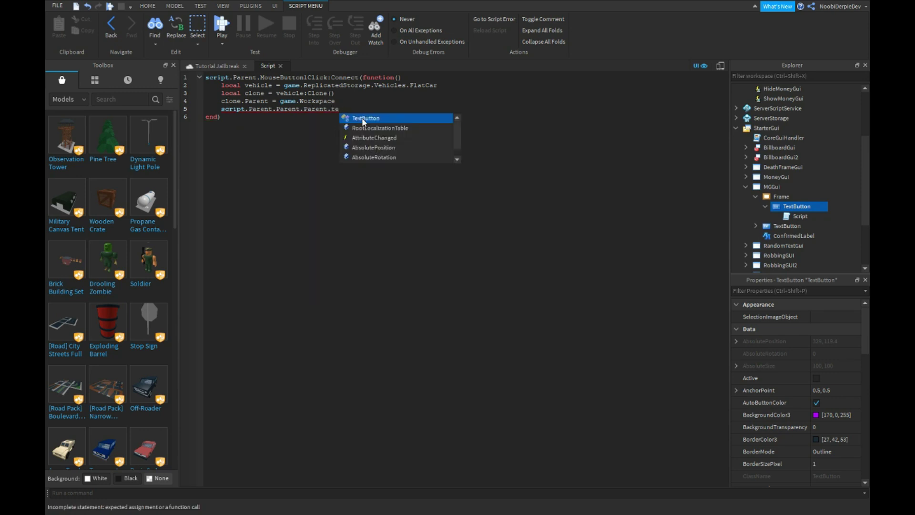
pyautogui.press('BackSpace')
pyautogui.press('BackSpace')
pyautogui.press('BackSpace')
pyautogui.press('BackSpace')
pyautogui.press('BackSpace')
pyautogui.press('BackSpace')
pyautogui.press('BackSpace')
pyautogui.press('BackSpace')
pyautogui.press('BackSpace')
pyautogui.press('BackSpace')
pyautogui.press('BackSpace')
pyautogui.press('BackSpace')
pyautogui.press('BackSpace')
pyautogui.press('BackSpace')
pyautogui.press('BackSpace')
pyautogui.press('BackSpace')
pyautogui.press('BackSpace')
pyautogui.write('text')
pyautogui.press('BackSpace')
pyautogui.press('BackSpace')
pyautogui.press('BackSpace')
pyautogui.press('BackSpace')
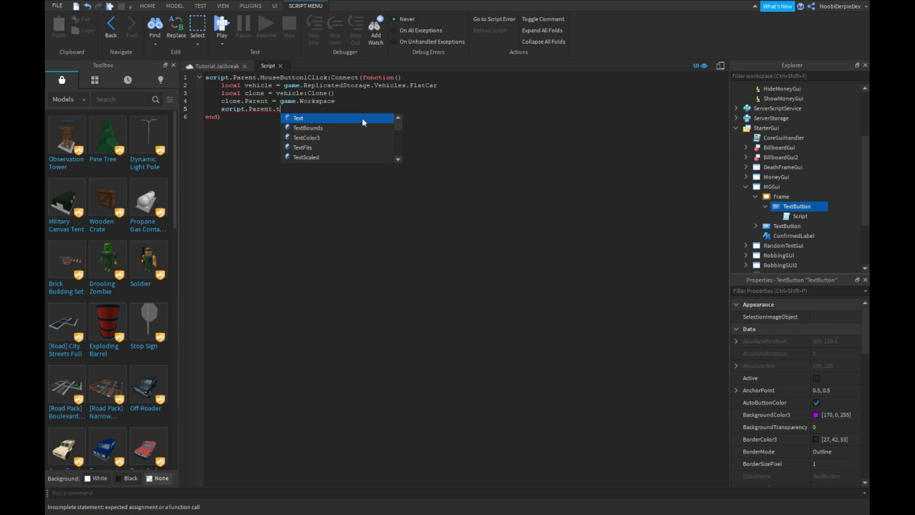
pyautogui.write('p\\')
pyautogui.write('arent')
pyautogui.press('Return')
pyautogui.write('.text')
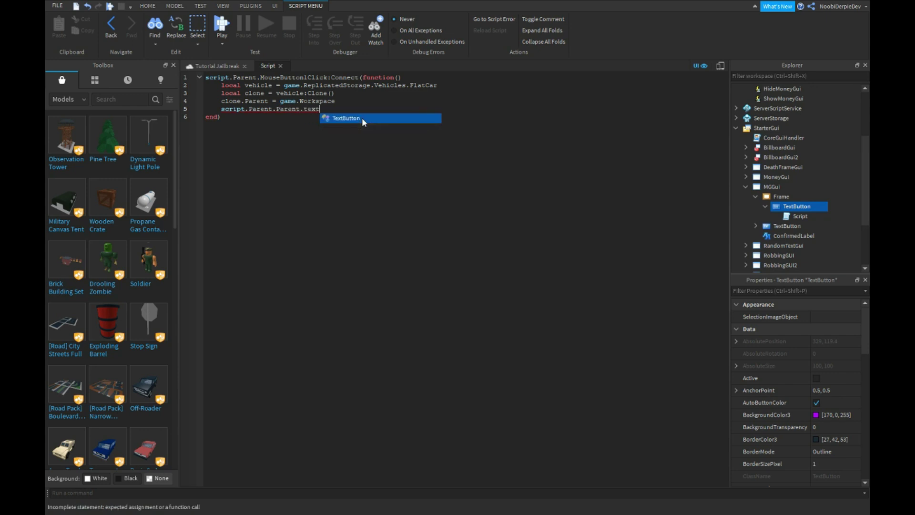
pyautogui.press('BackSpace')
pyautogui.press('BackSpace')
pyautogui.press('BackSpace')
pyautogui.press('BackSpace')
pyautogui.write('Parent.tex')
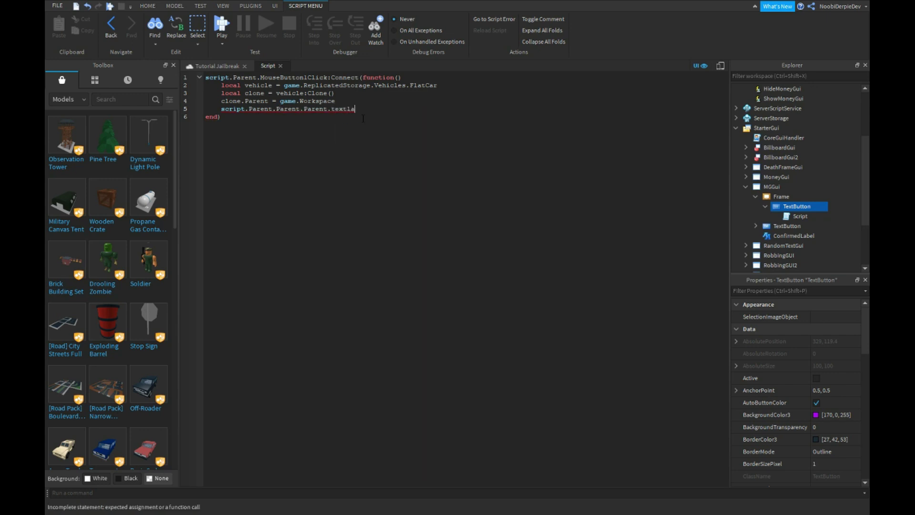
pyautogui.press('BackSpace')
pyautogui.write('confir')
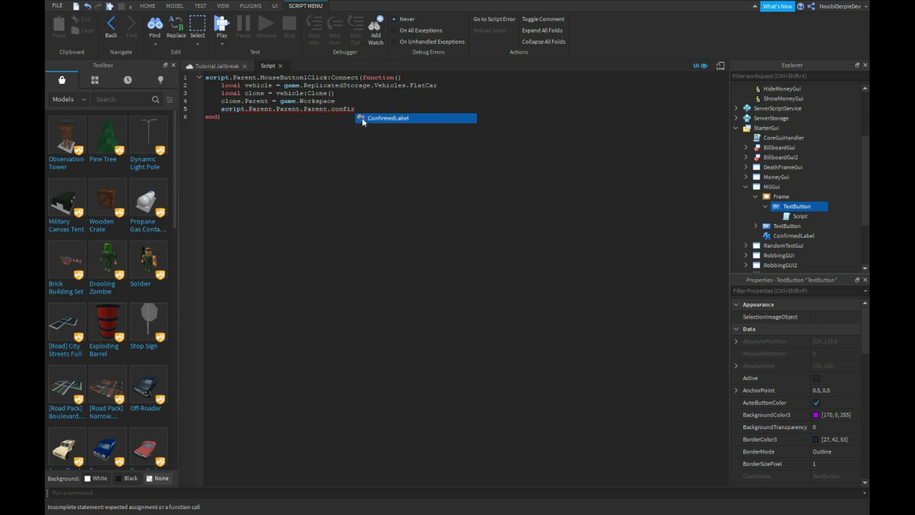
pyautogui.press('Tab')
pyautogui.write('.Visible')
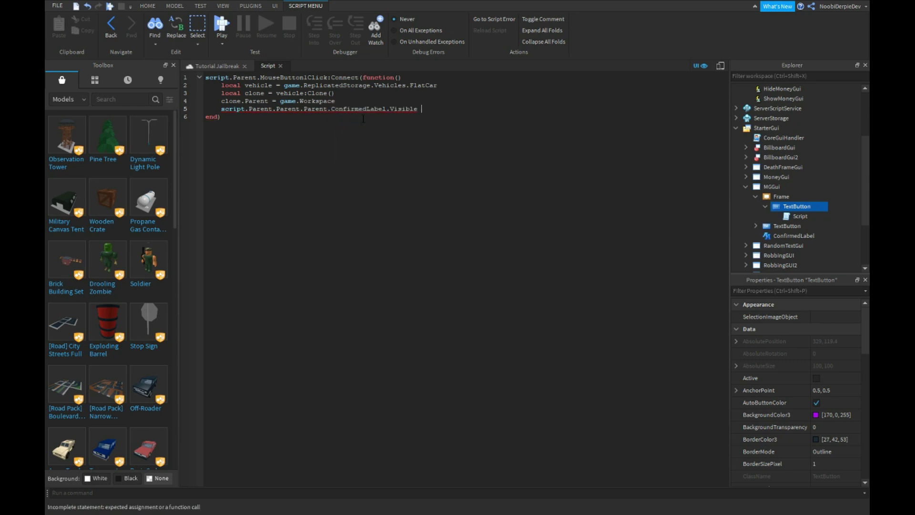
pyautogui.write(' = true')
pyautogui.press('Return')
# - Add wait(2) followed by script.Parent.Parent.Parent.ConfirmedLabel.Visible = false
pyautogui.write('wai')
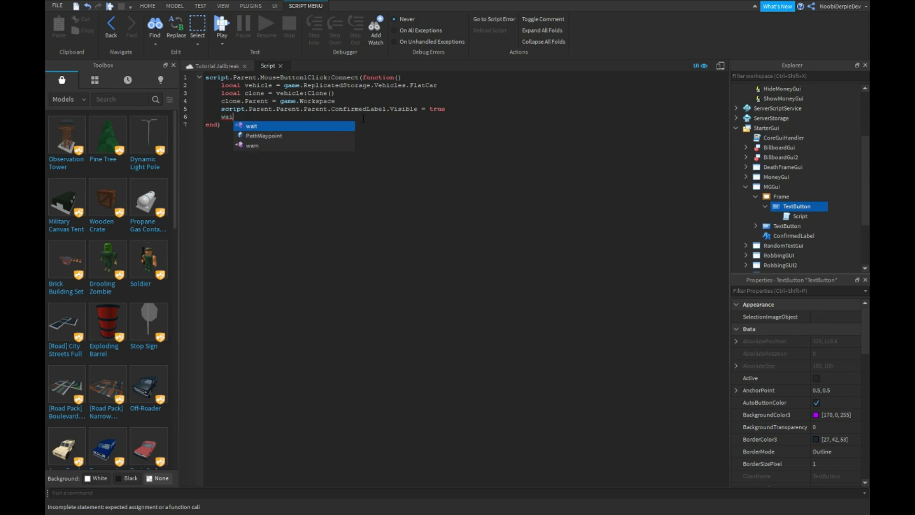
pyautogui.write('t(2')
pyautogui.press('Return')
pyautogui.write('script.p.')
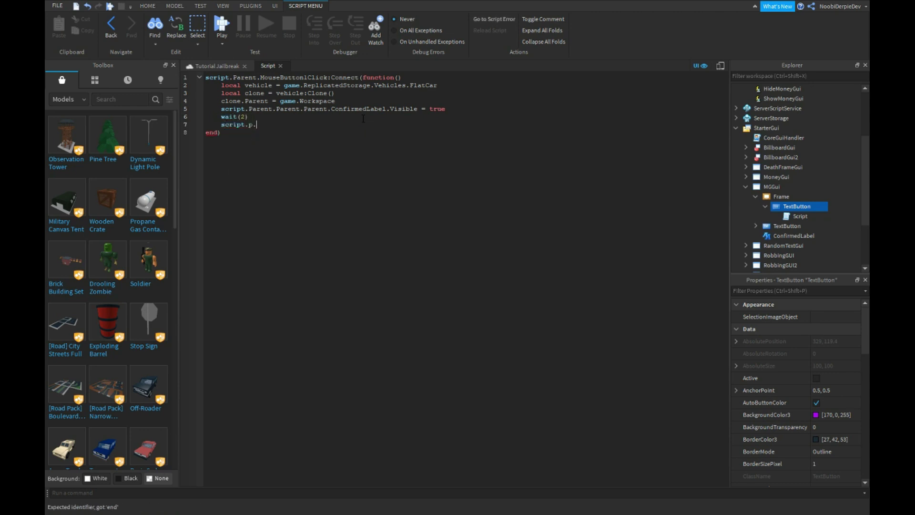
pyautogui.write('a')
pyautogui.press('Tab')
pyautogui.write('.Pare')
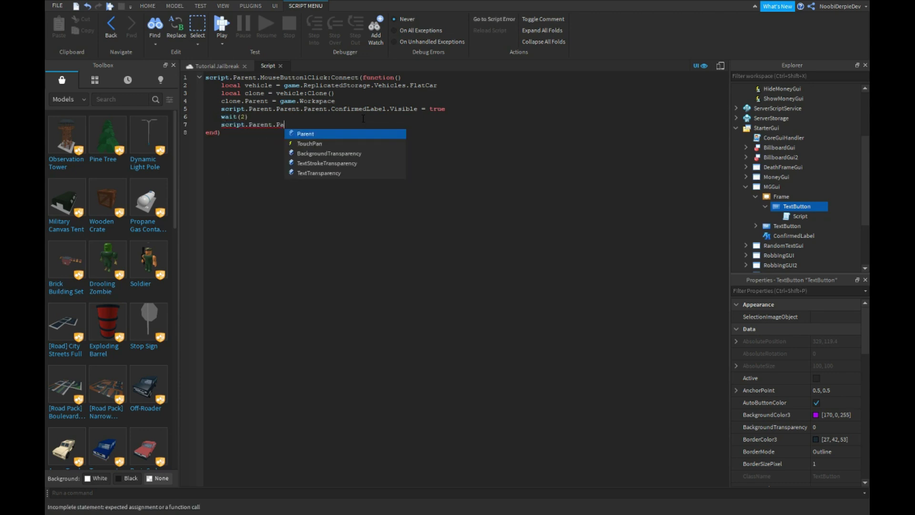
pyautogui.press('Tab')
pyautogui.write('.Pa')
pyautogui.press('Tab')
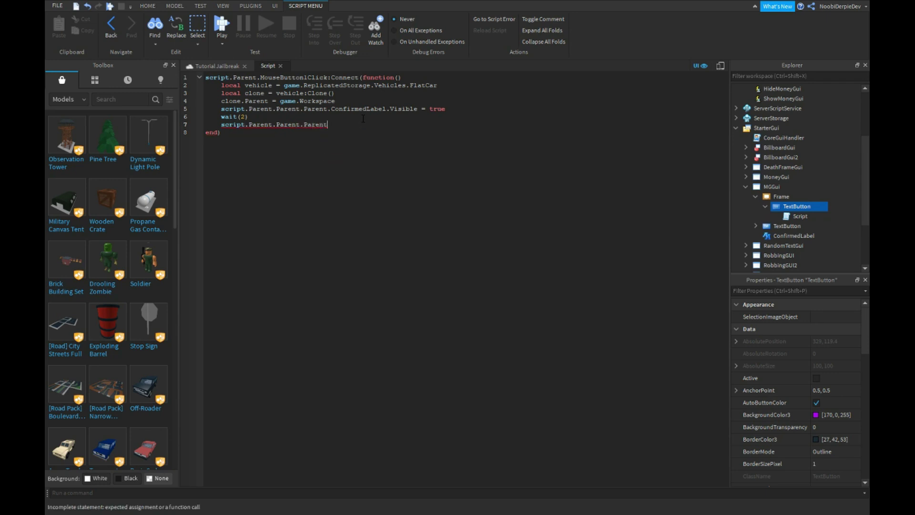
pyautogui.write('.ConfirmedLab')
pyautogui.press('Tab')
pyautogui.write('.V')
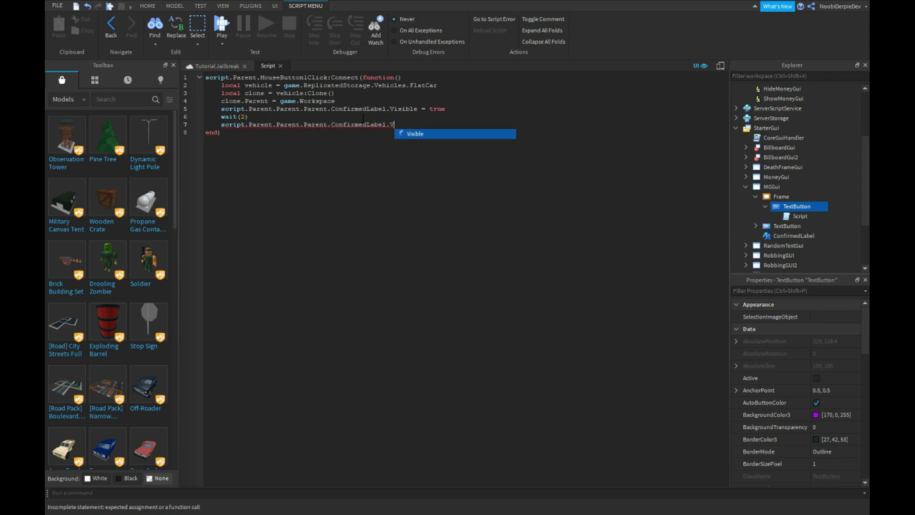
pyautogui.write('isible = false')
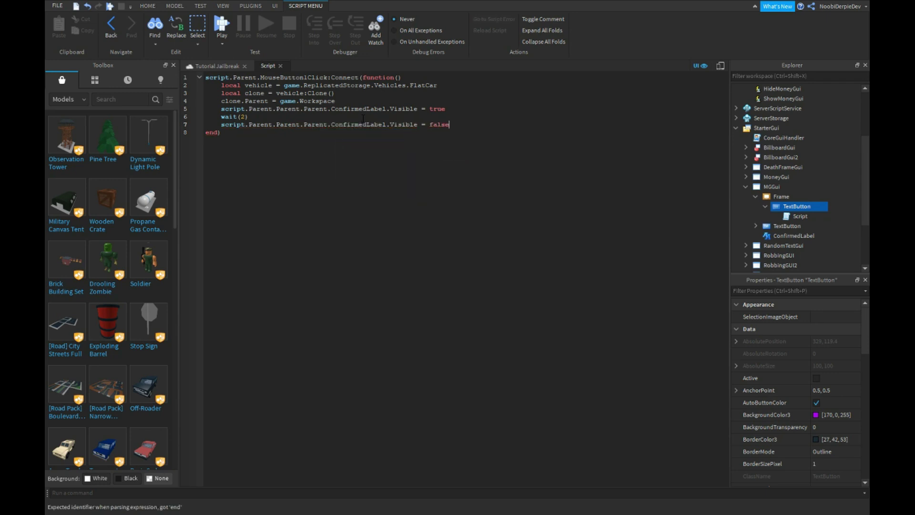
pyautogui.click(281, 65)
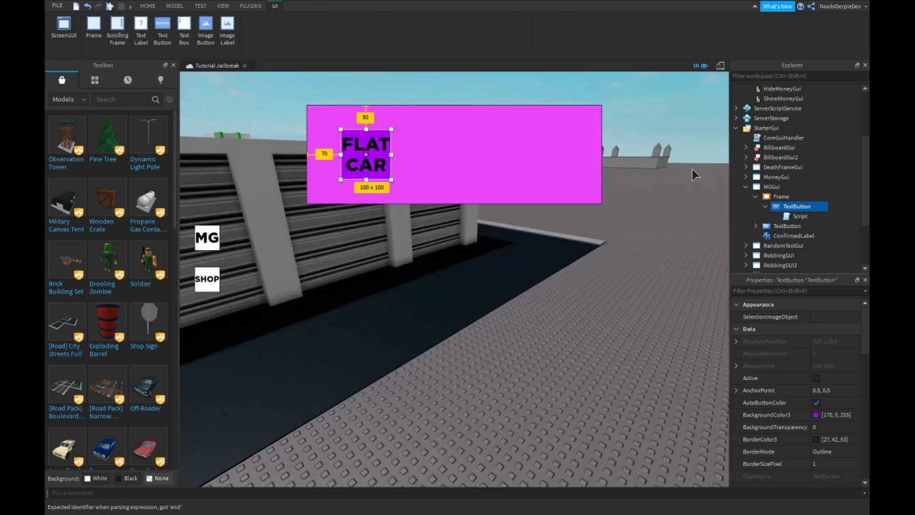
# - Untick Visible on MGGui's pink Frame so it starts hidden
pyautogui.click(756, 197)
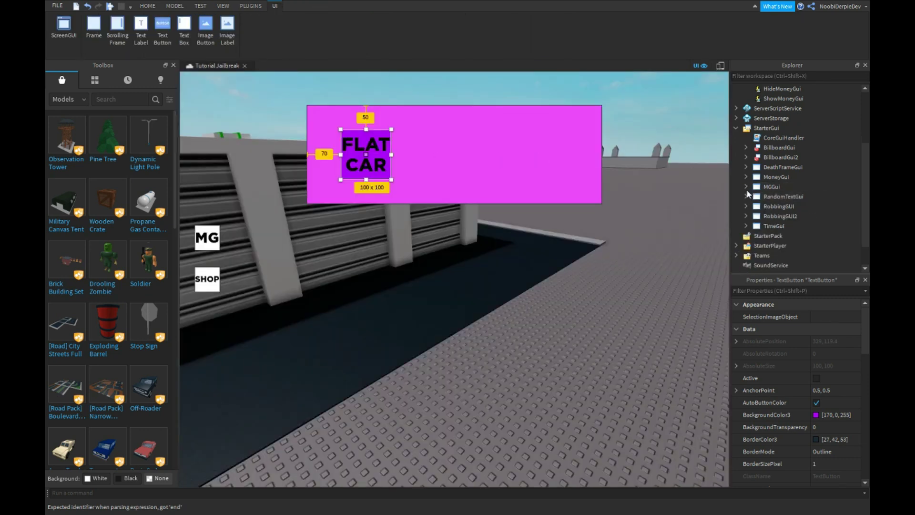
pyautogui.click(782, 196)
pyautogui.scroll(-5, 824, 449)
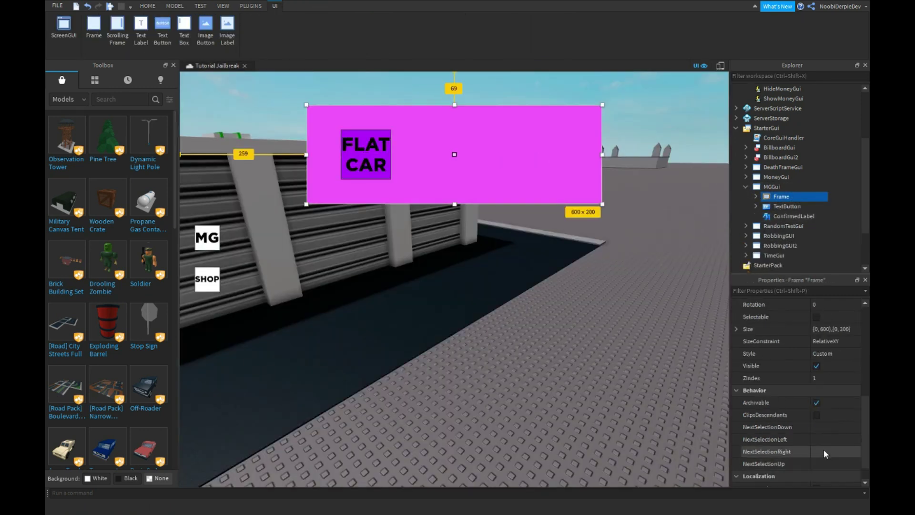
pyautogui.click(817, 366)
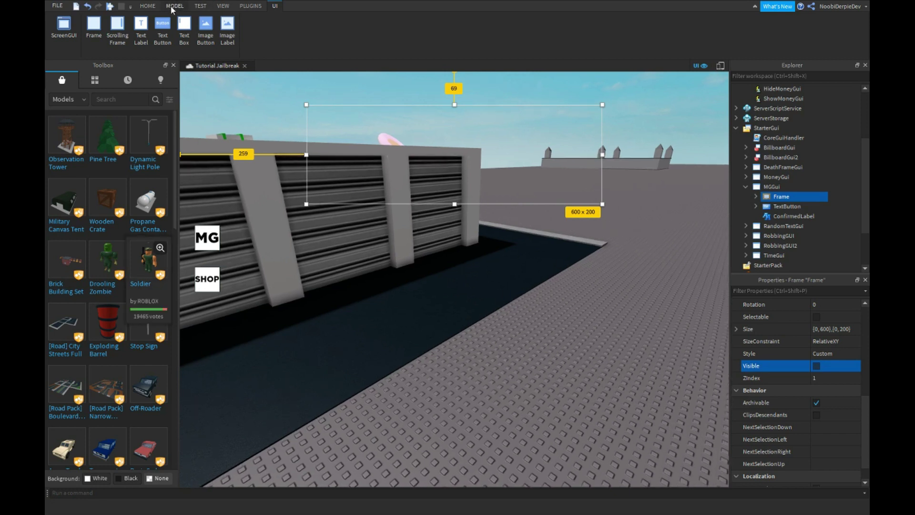
# - Turn the view to the building front and reopen the FLAT CAR button's script to check it
pyautogui.click(148, 6)
pyautogui.moveTo(368, 191); pyautogui.dragTo(367, 190, button='right')
pyautogui.click(773, 118)
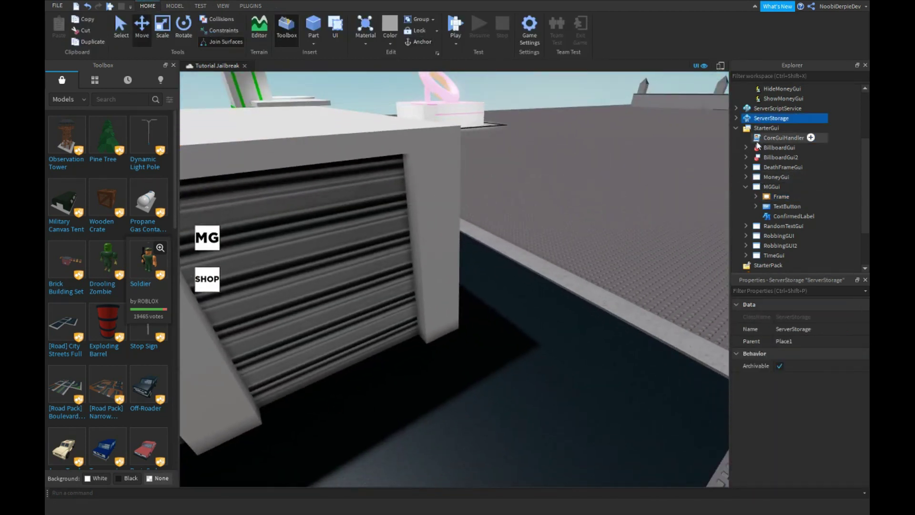
pyautogui.click(752, 207)
pyautogui.click(756, 196)
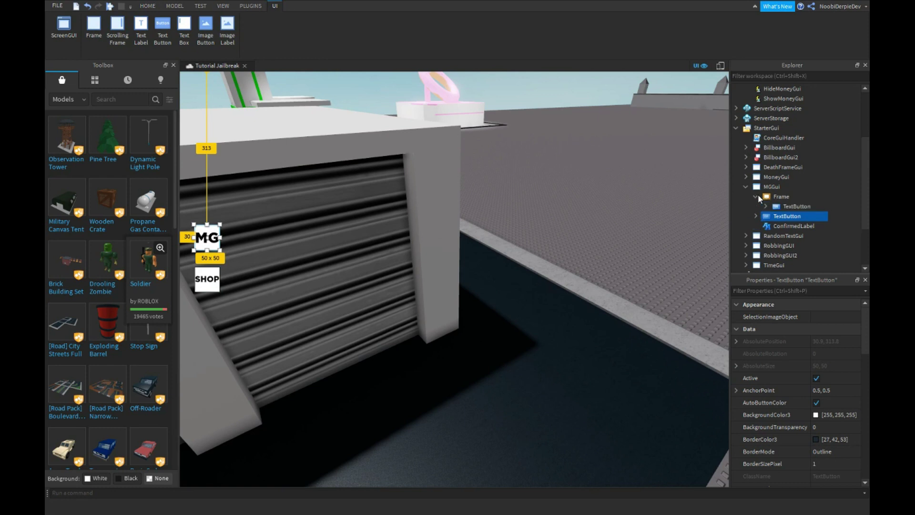
pyautogui.click(766, 207)
pyautogui.doubleClick(771, 215)
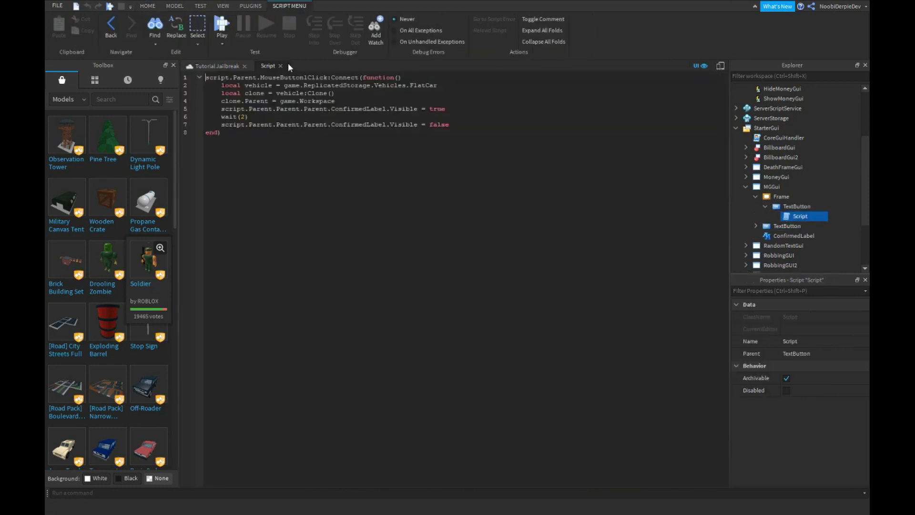
pyautogui.click(288, 66)
# - Collapse MGGui and StarterGui in Explorer and select Workspace
pyautogui.click(759, 203)
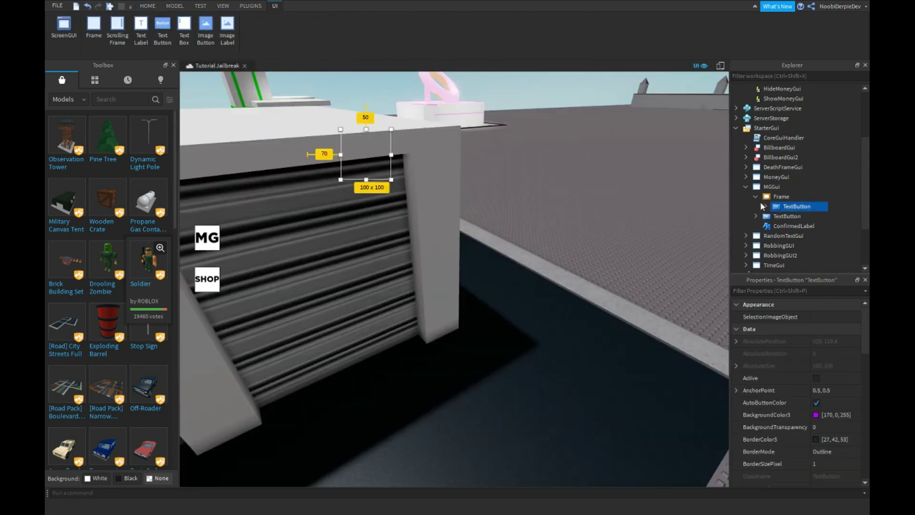
pyautogui.click(744, 187)
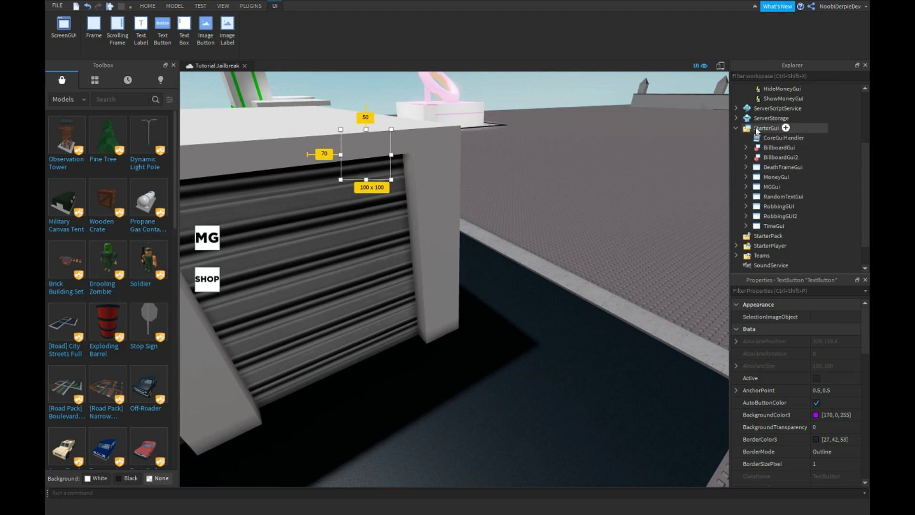
pyautogui.click(736, 128)
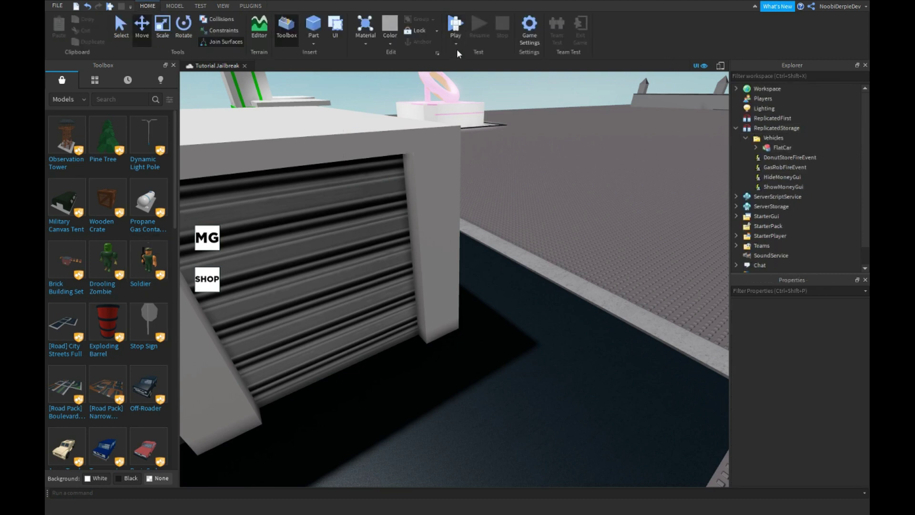
pyautogui.click(765, 88)
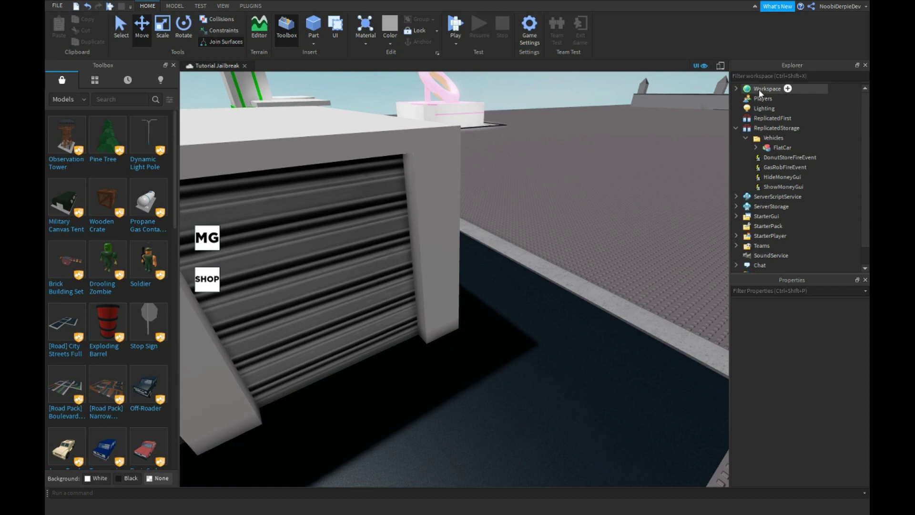
# - Play-test with Play Here, click FLAT CAR to spawn the car, then stop the test
pyautogui.click(458, 46)
pyautogui.click(464, 74)
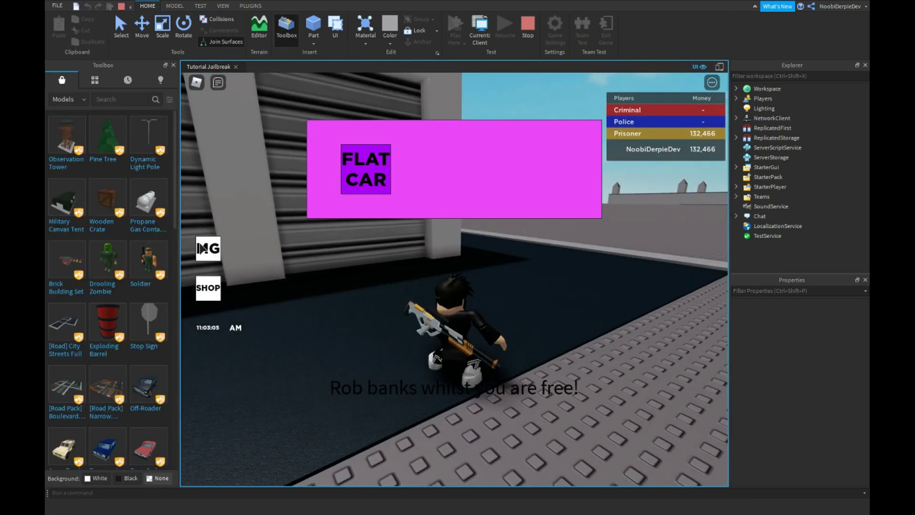
pyautogui.click(380, 179)
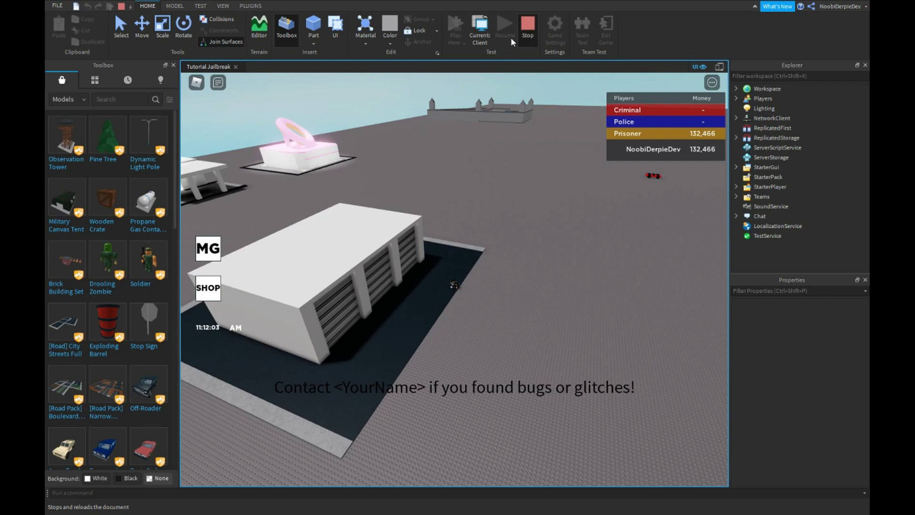
pyautogui.click(528, 26)
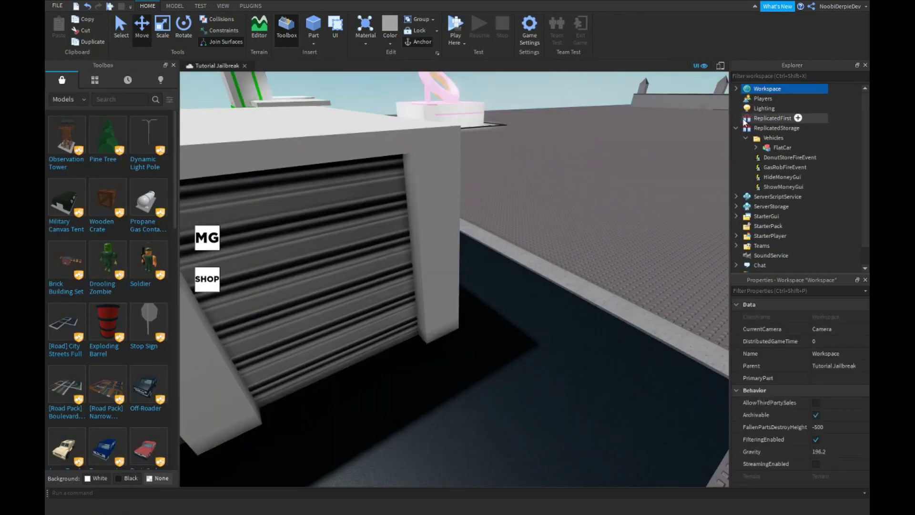
# - Move FlatCar into Workspace, focus on it, and position it onto the dark road
pyautogui.moveTo(782, 147); pyautogui.dragTo(768, 89)
pyautogui.press('f')
pyautogui.moveTo(483, 236); pyautogui.dragTo(622, 319)
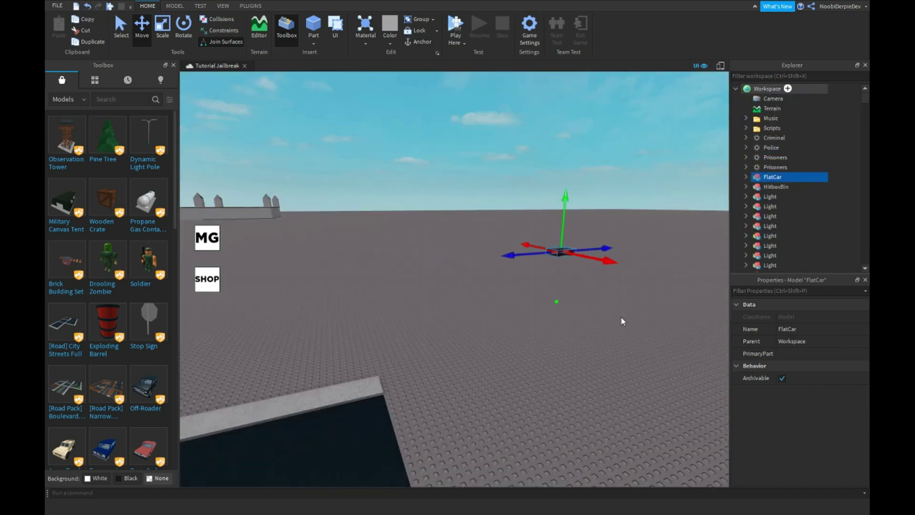
pyautogui.moveTo(536, 253); pyautogui.dragTo(293, 284)
pyautogui.click(122, 29)
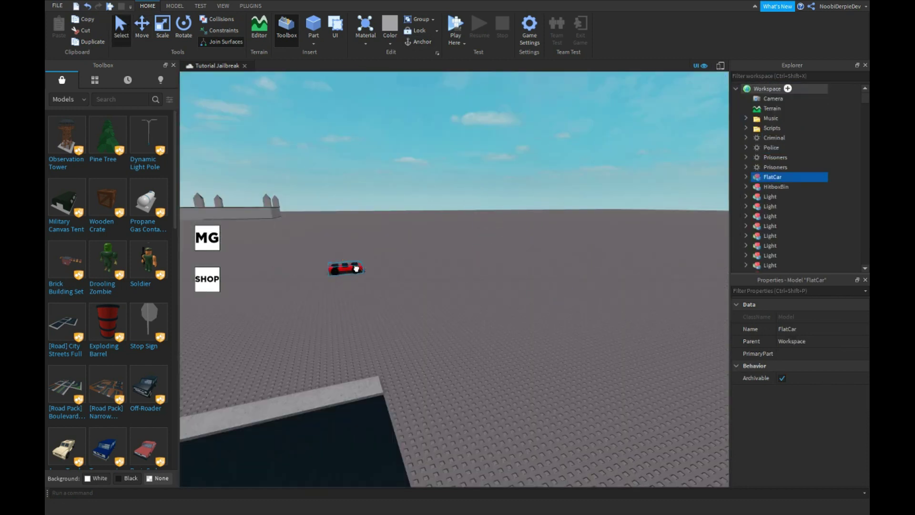
pyautogui.moveTo(357, 269); pyautogui.dragTo(310, 455)
pyautogui.moveTo(310, 456); pyautogui.dragTo(291, 472, button='right')
pyautogui.moveTo(309, 456); pyautogui.dragTo(328, 393)
# - Drag FlatCar back into ReplicatedStorage's Vehicles folder
pyautogui.moveTo(767, 178); pyautogui.dragTo(767, 129)
pyautogui.scroll(-20, 775, 181)
pyautogui.scroll(10, 767, 168)
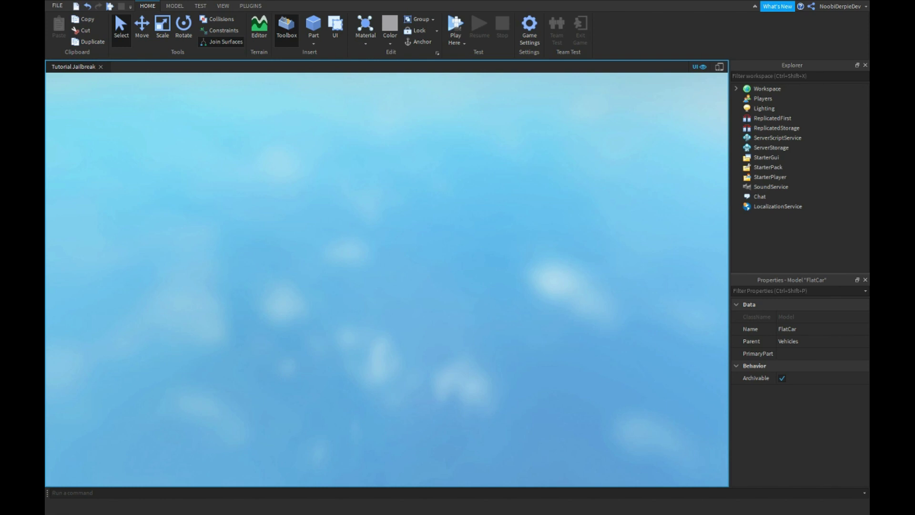
# - Start a play test and spawn the red FLAT CAR from the MG menu
pyautogui.press('F5')
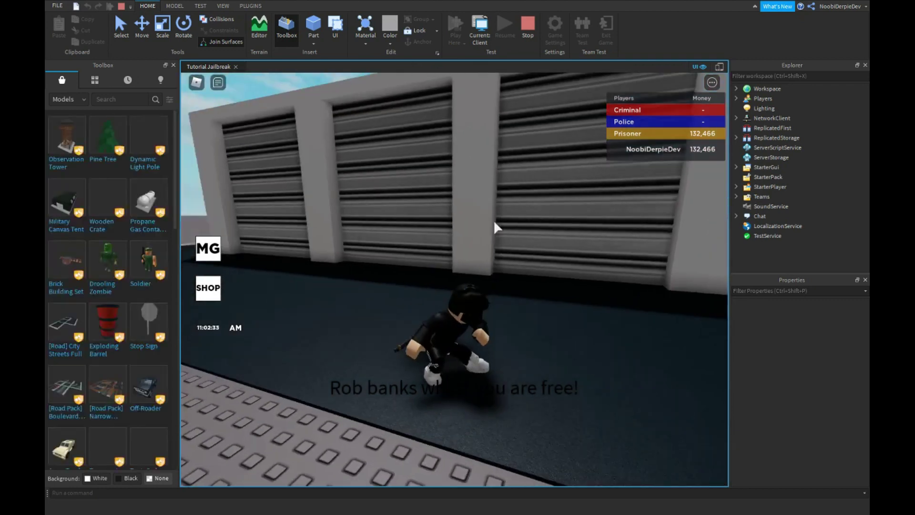
pyautogui.click(215, 252)
pyautogui.moveTo(357, 258); pyautogui.dragTo(358, 252, button='right')
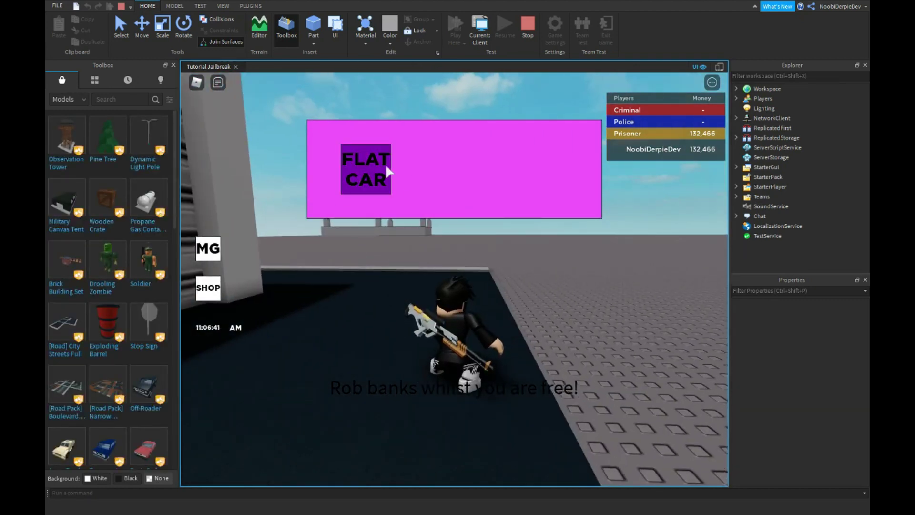
pyautogui.click(372, 164)
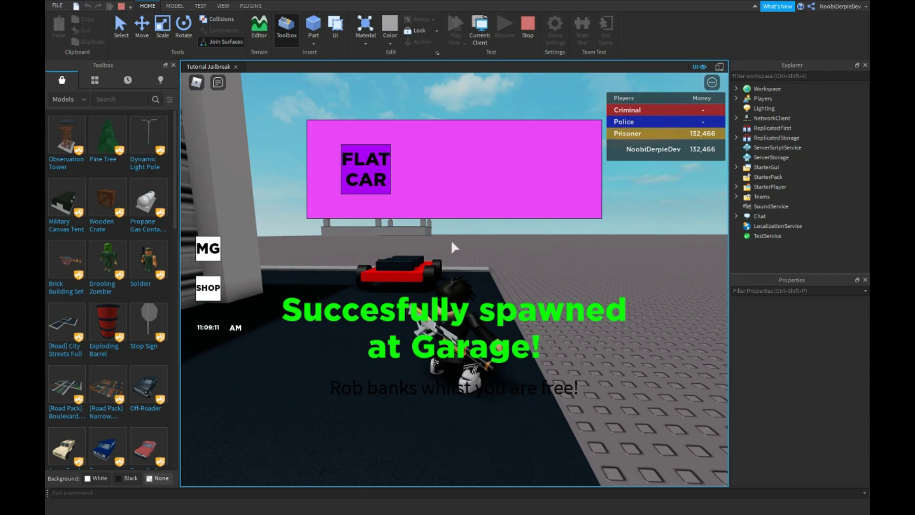
# - Run the character to the red car and jump into its seat
pyautogui.press('w')
pyautogui.moveTo(452, 247); pyautogui.dragTo(452, 246, button='right')
pyautogui.press('space')
pyautogui.press('space')
pyautogui.press('w')
pyautogui.press('w')
pyautogui.press('space')
# - Drive the flat car around with WASD, steering left and right toward the crates
pyautogui.press('w')
pyautogui.press('a')
pyautogui.press('w')
pyautogui.press('d')
pyautogui.press('w')
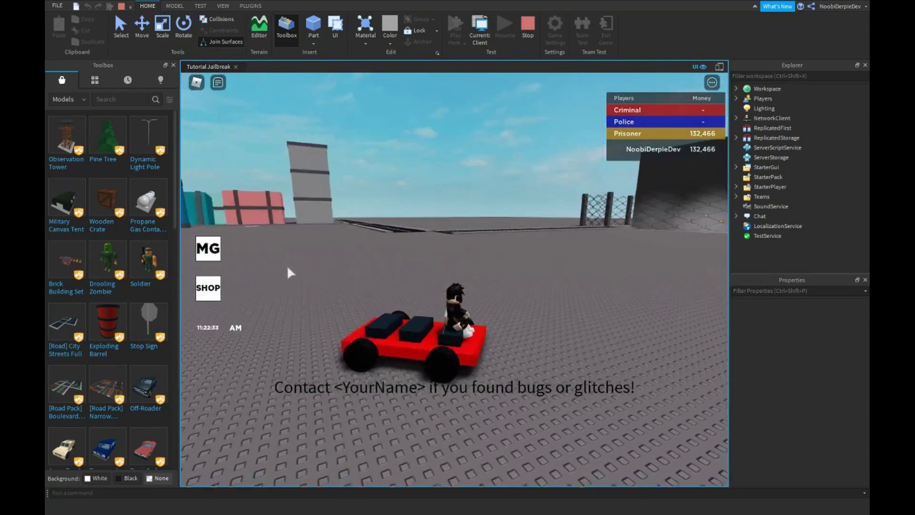
pyautogui.press('w')
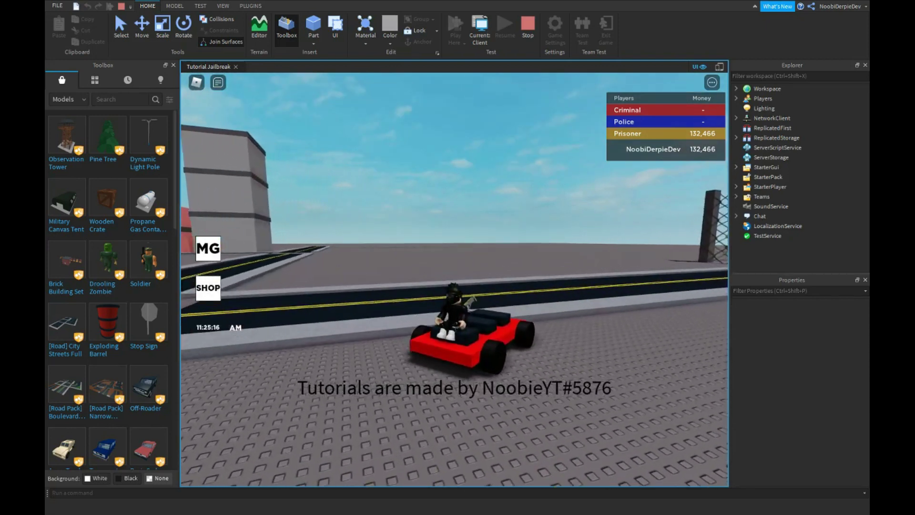
pyautogui.press('w')
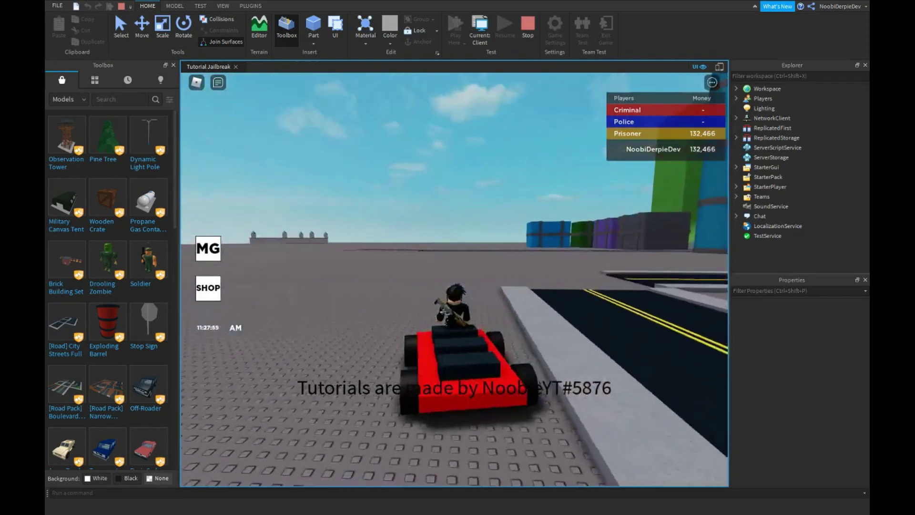